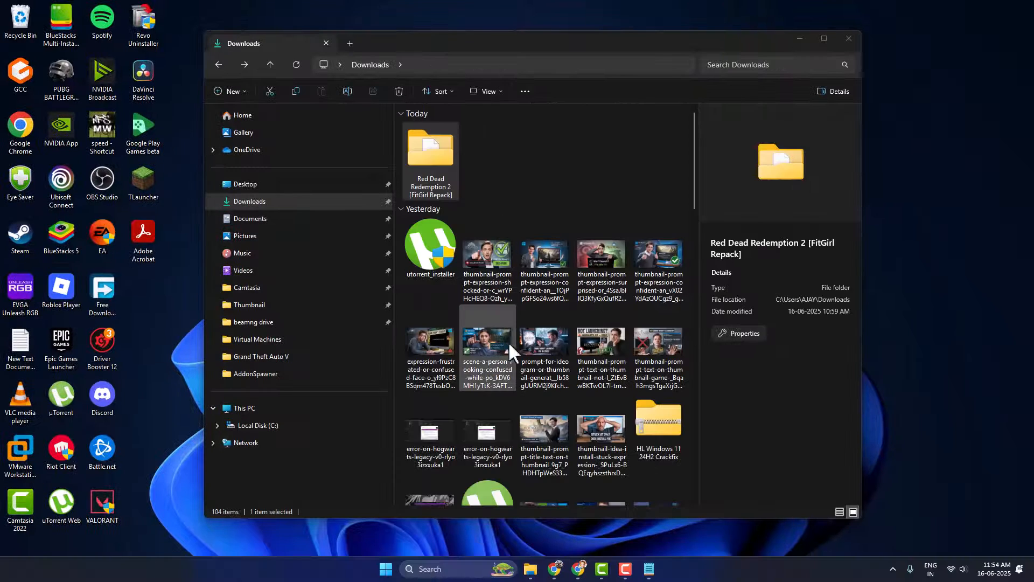
Step: Turn off real-time protection in the virus and threat protection settings of Windows Security, and minimise its window
click(455, 569)
text(windows Security)
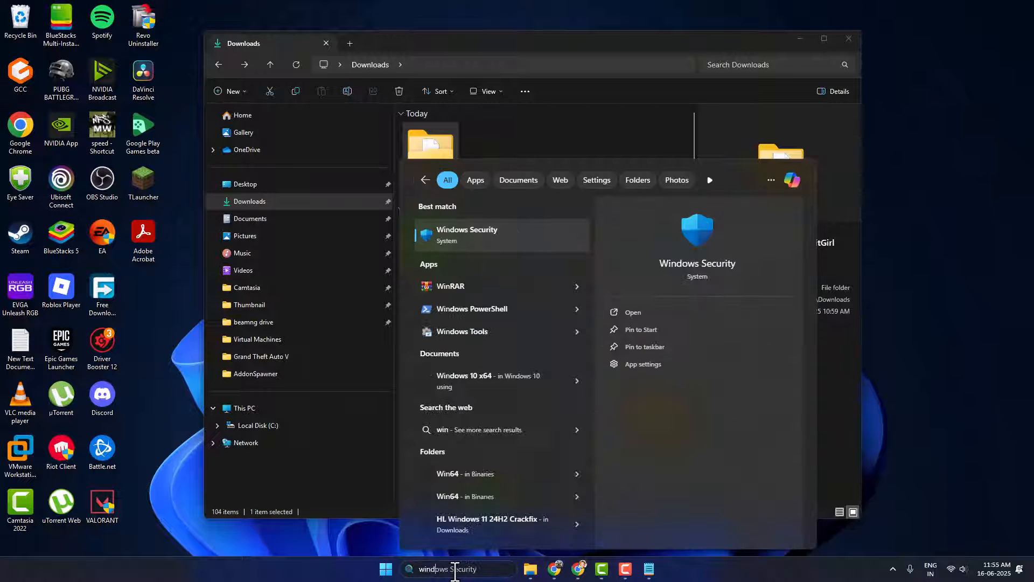
click(477, 234)
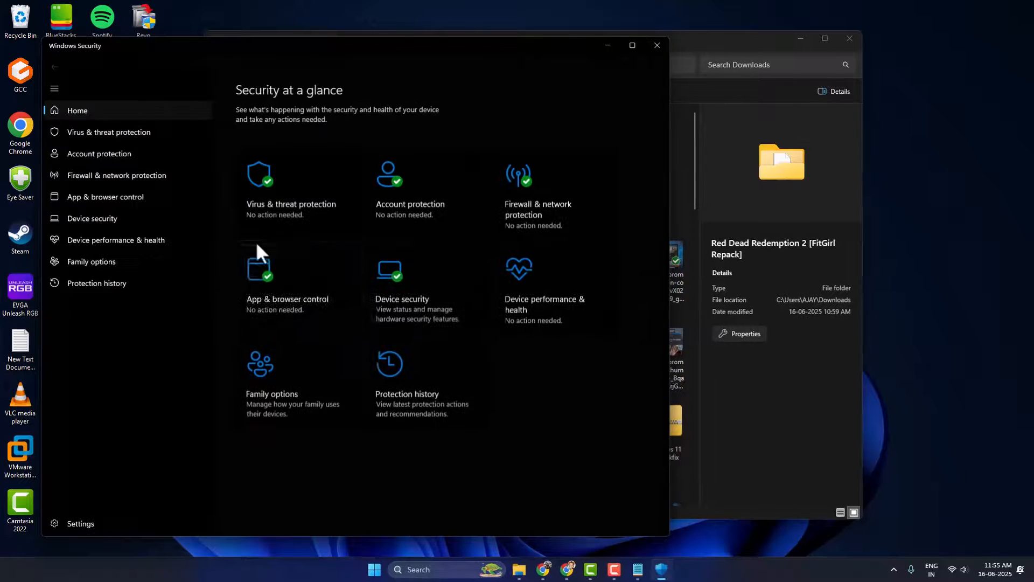
click(108, 132)
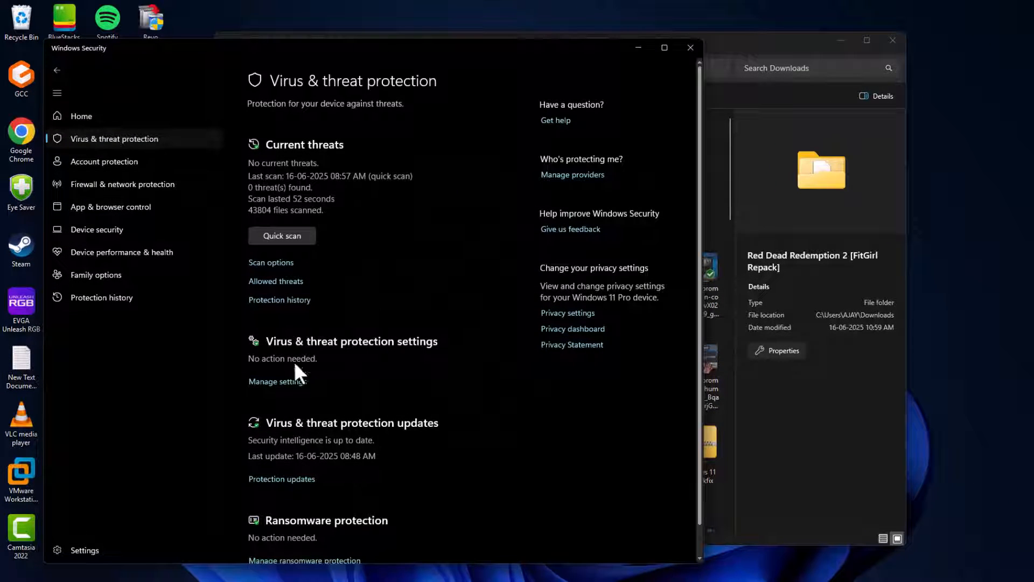
click(286, 382)
click(260, 218)
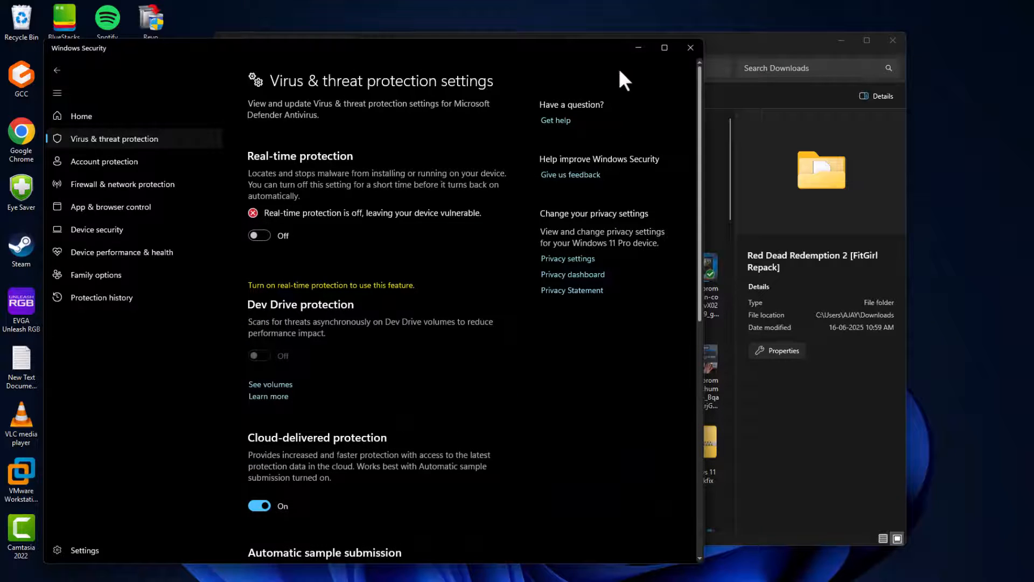
click(639, 48)
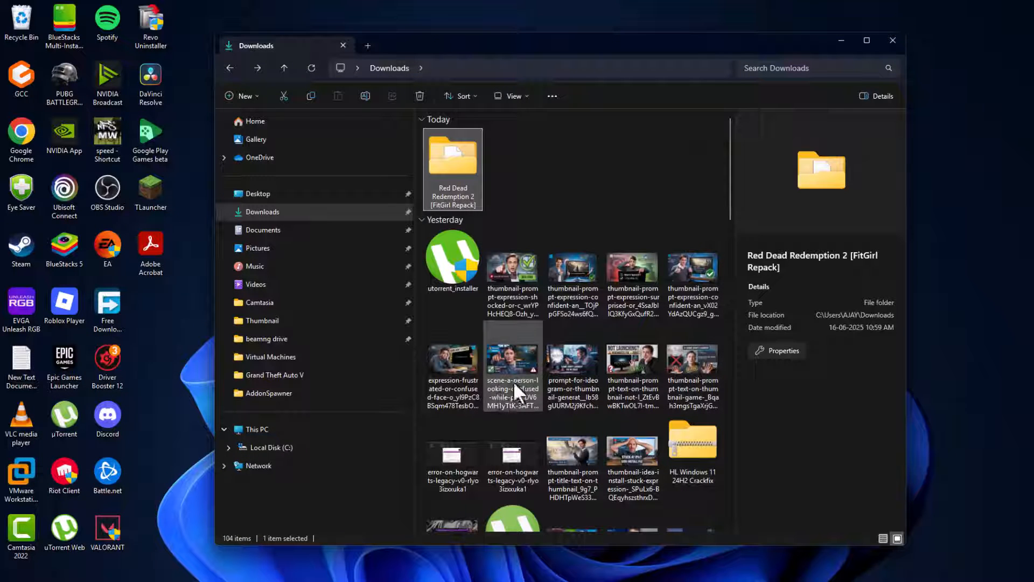
Step: Try to run setup from the Red Dead Redemption 2 [FitGirl Repack] folder in Downloads and dismiss the resulting dialog
double_click(451, 167)
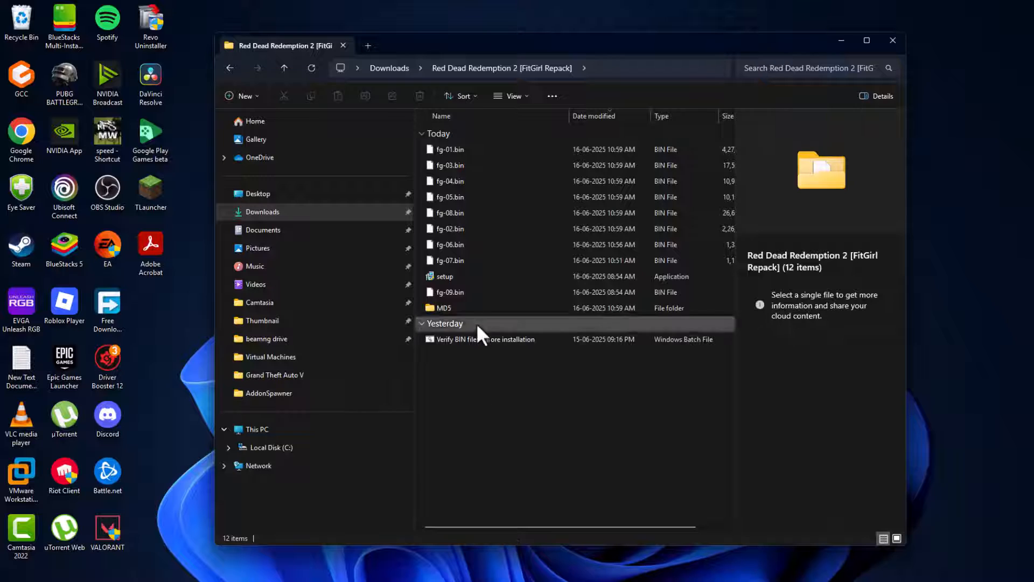
click(448, 277)
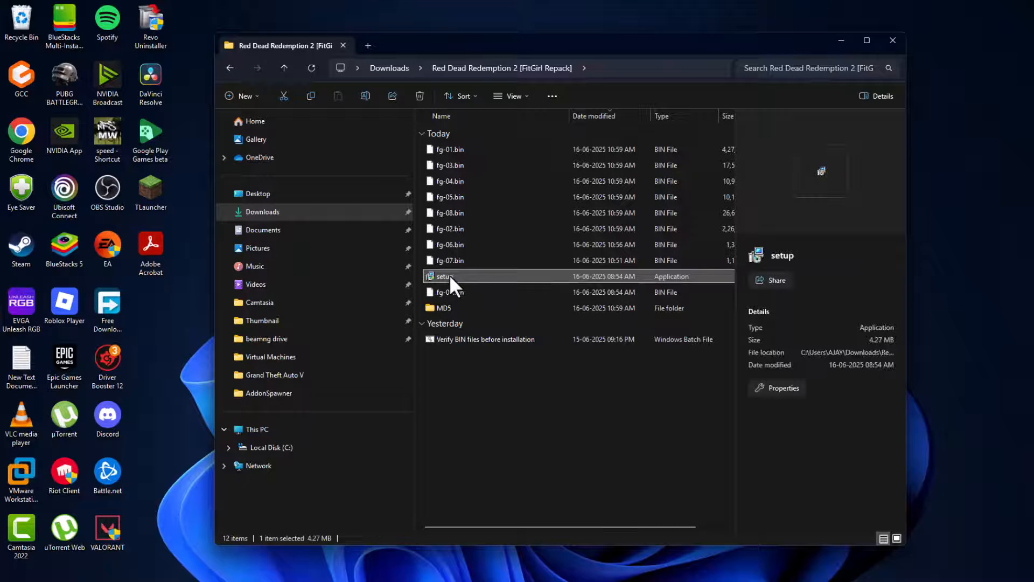
double_click(449, 275)
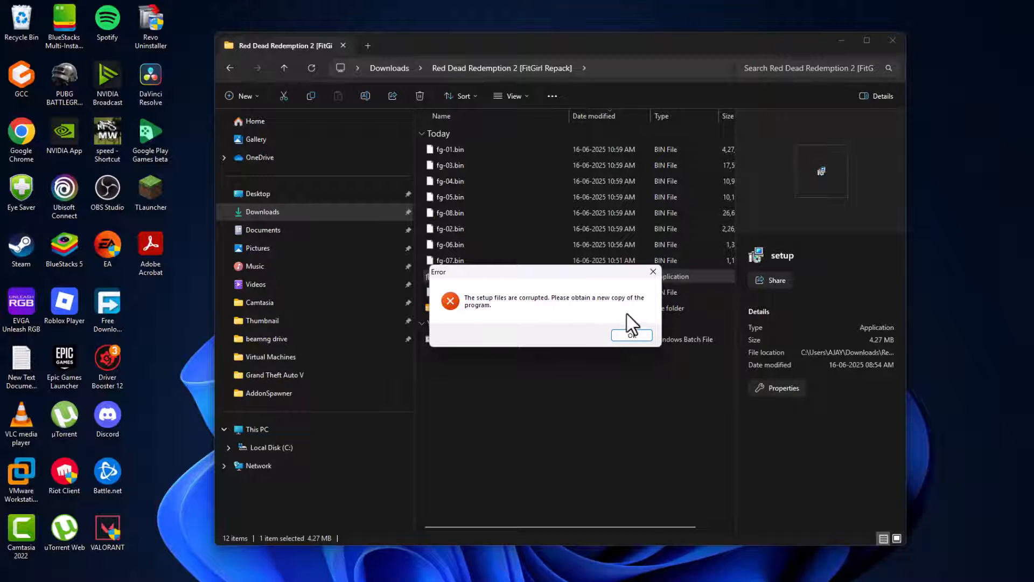
click(638, 335)
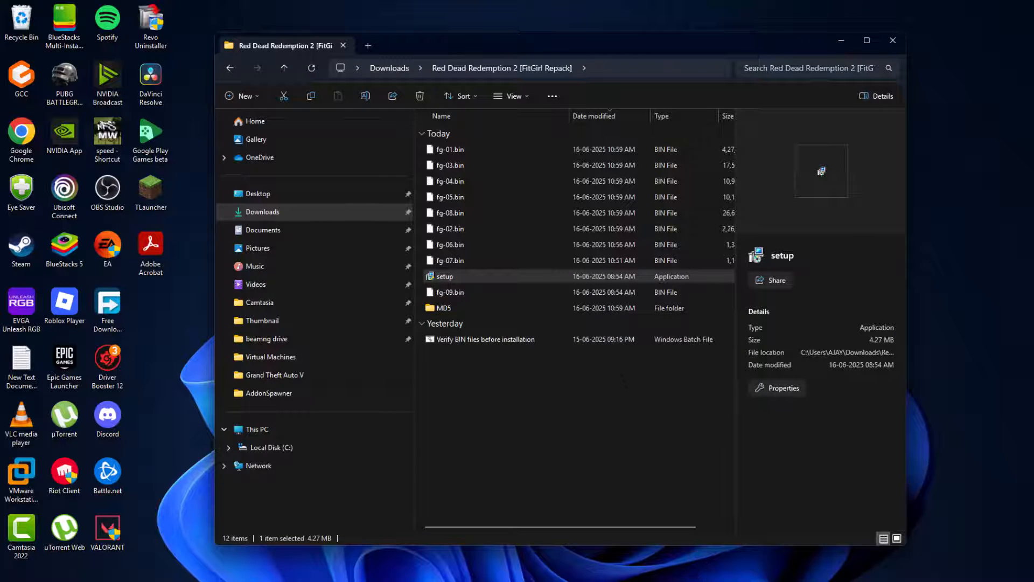
Step: Restore the quarantined setup.exe.!ut file of Red Dead Redemption 2 from the protection history in Windows Security
key(alt+Tab)
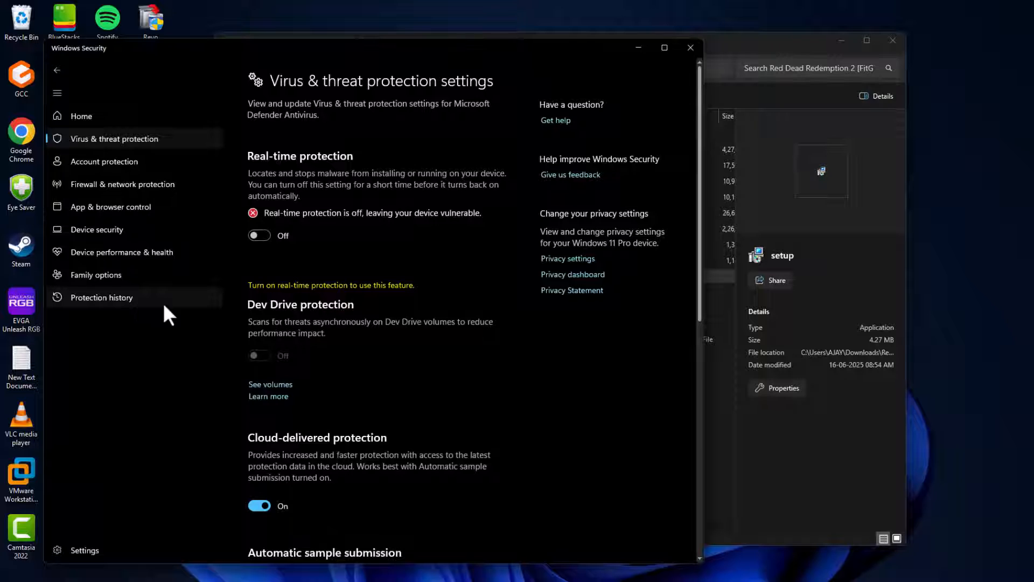
click(129, 300)
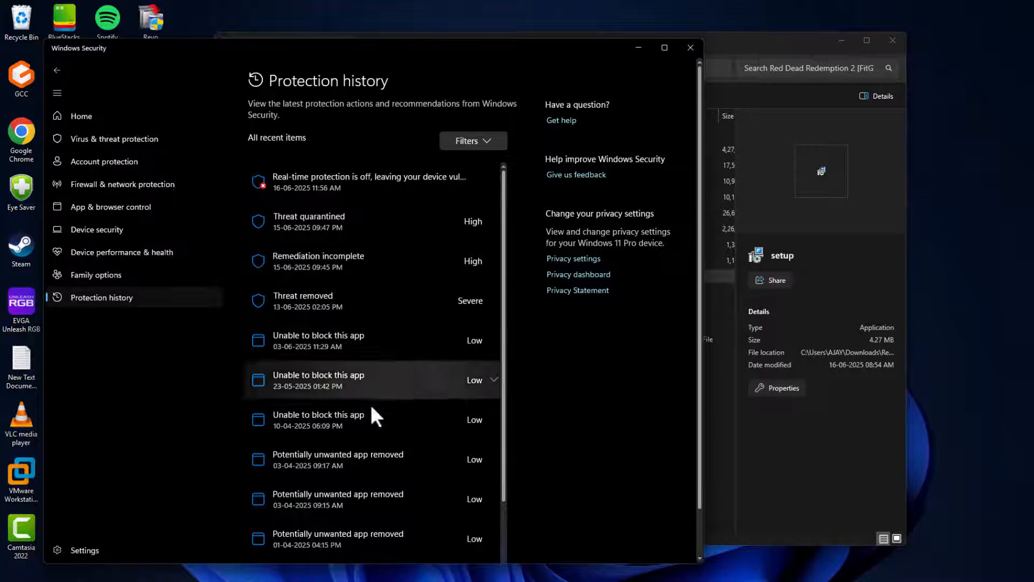
click(84, 141)
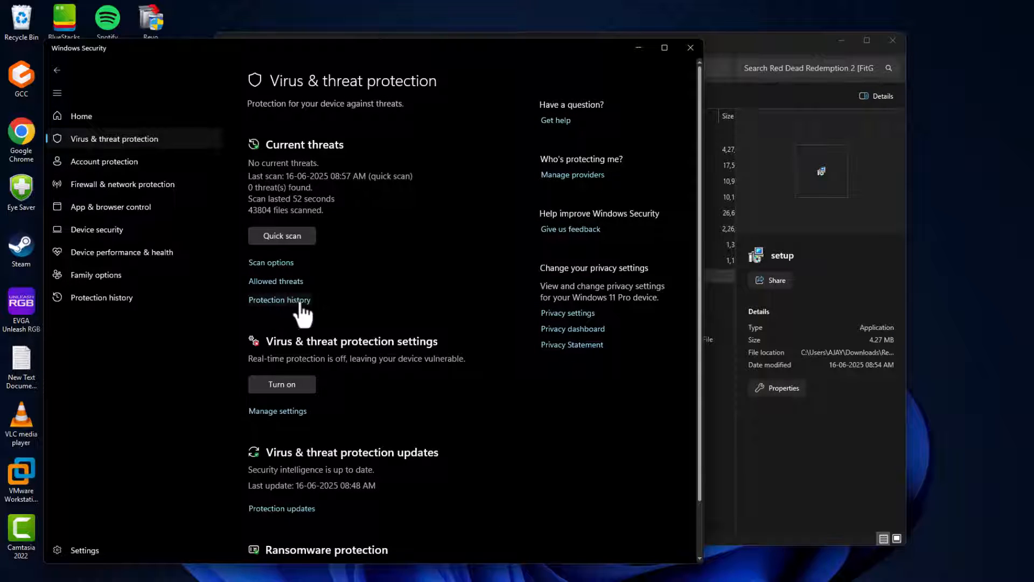
click(277, 301)
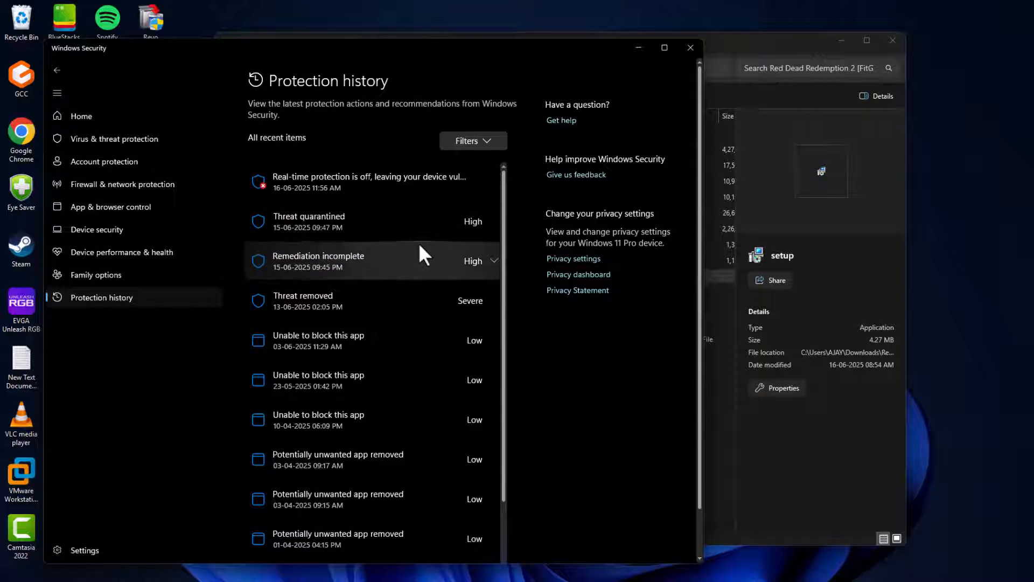
click(373, 222)
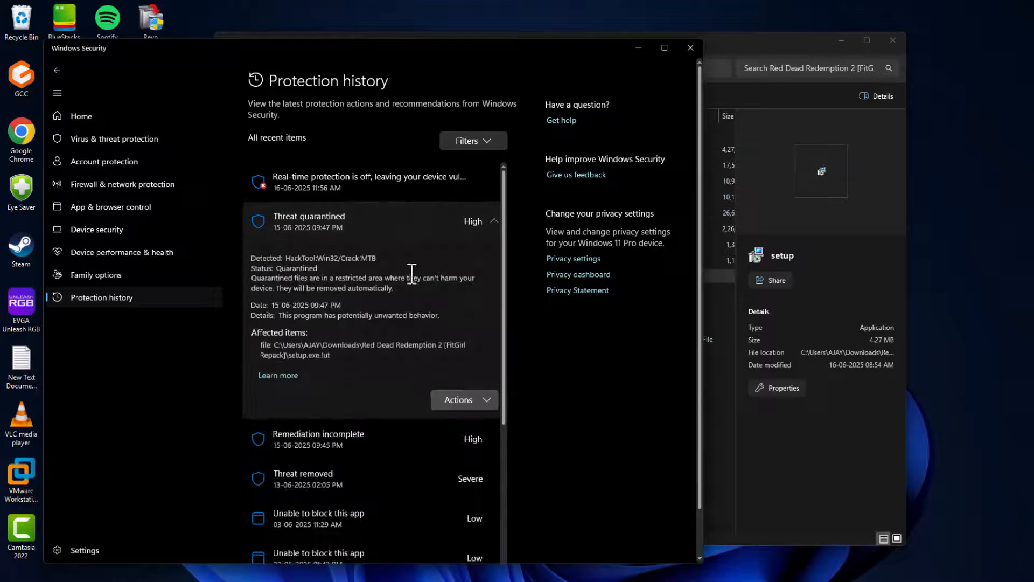
drag(430, 349, 286, 356)
click(285, 356)
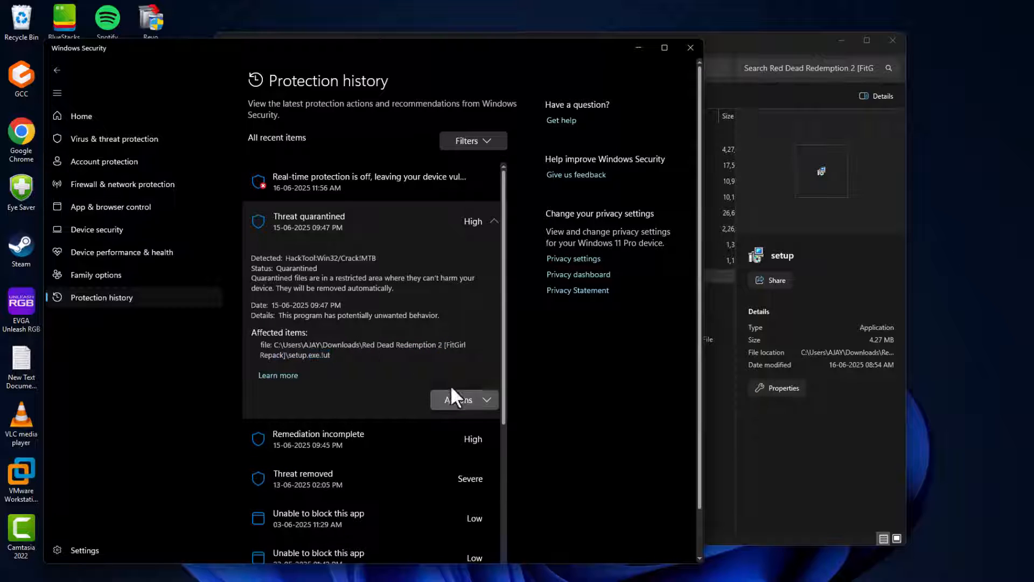
click(471, 405)
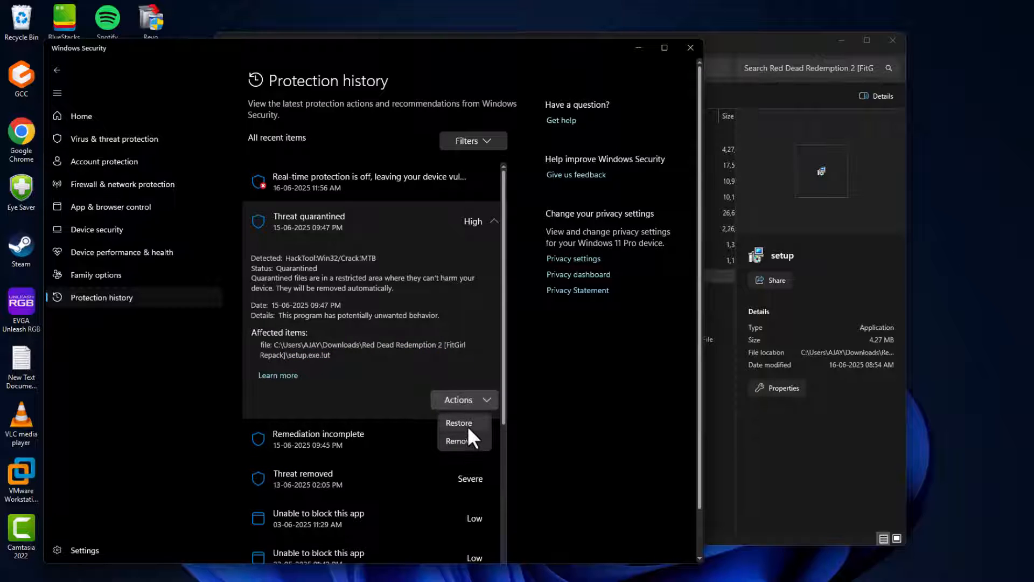
click(471, 396)
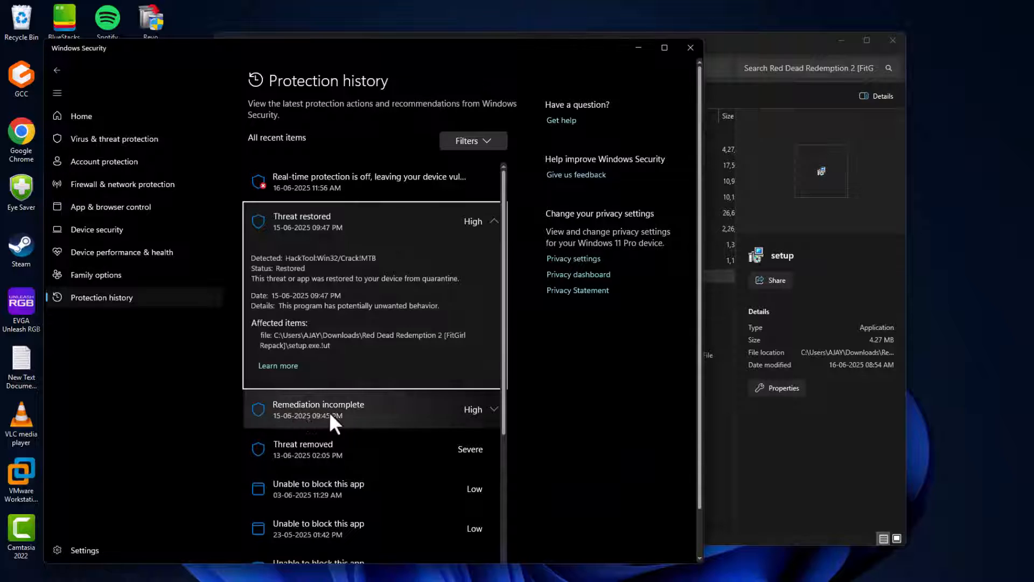
Step: Examine the affected items of the Remediation incomplete, Threat removed and first Unable to block this app entries in the protection history
click(360, 412)
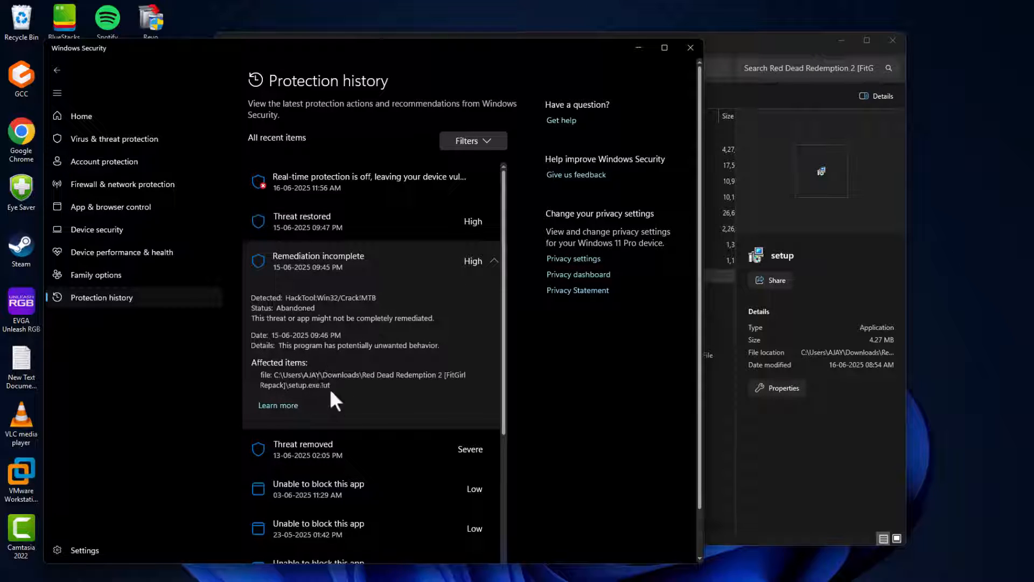
click(350, 260)
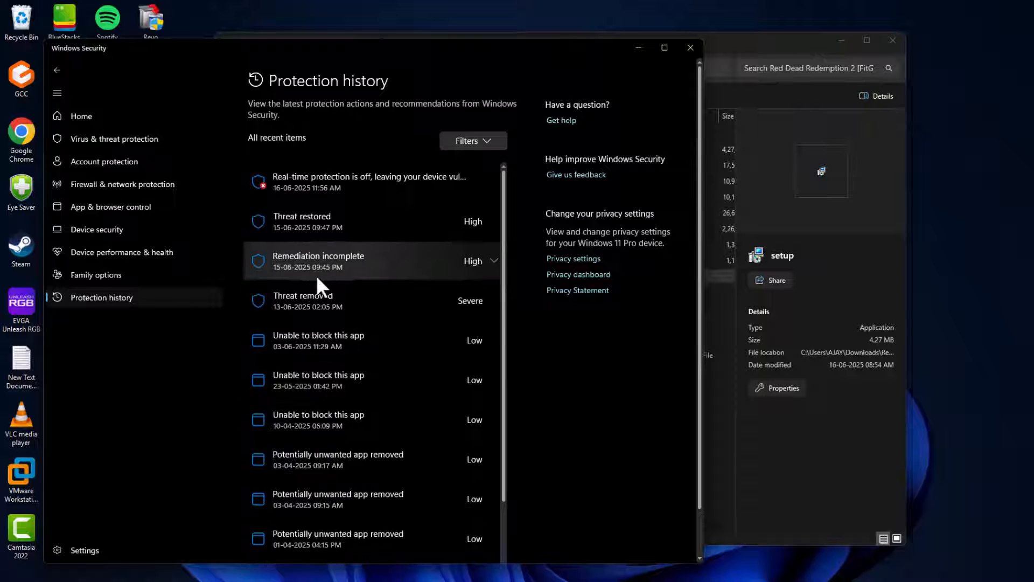
click(312, 297)
drag(385, 425, 359, 323)
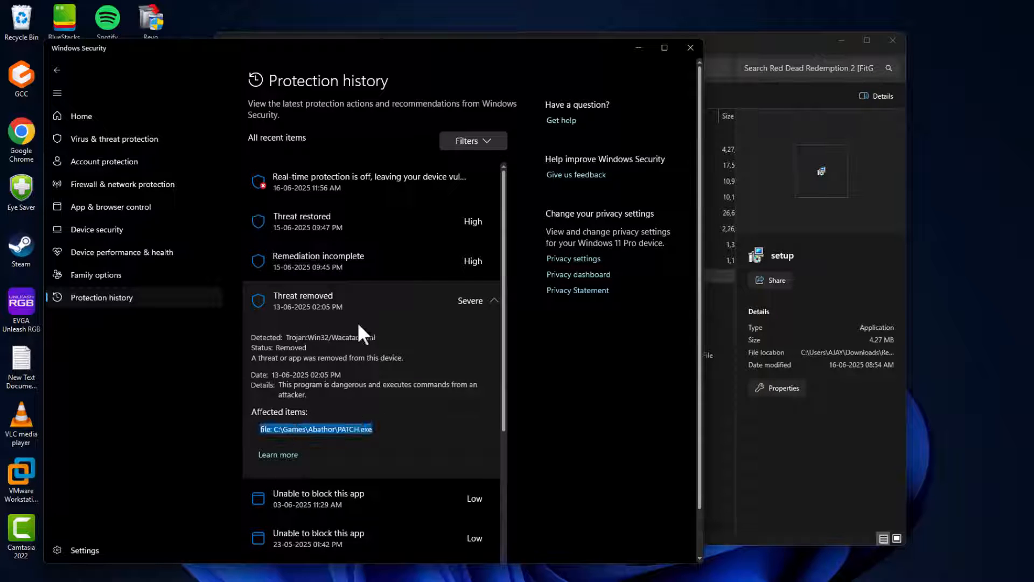
click(357, 301)
click(377, 339)
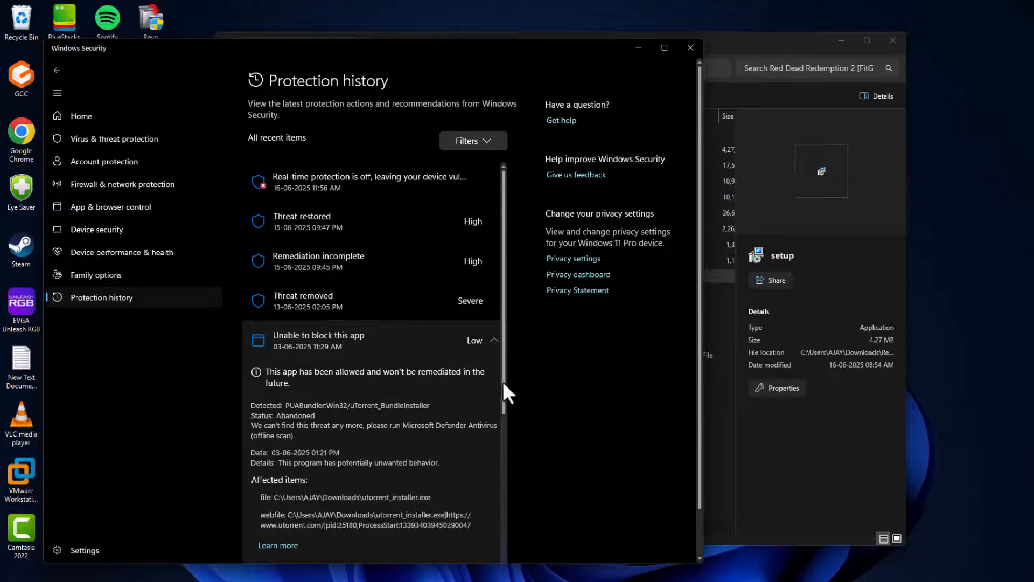
scroll(505, 410, down, 2)
scroll(492, 195, up, 2)
Step: Open the virus and threat protection settings again, and minimise Windows Security to return to the game folder
click(216, 141)
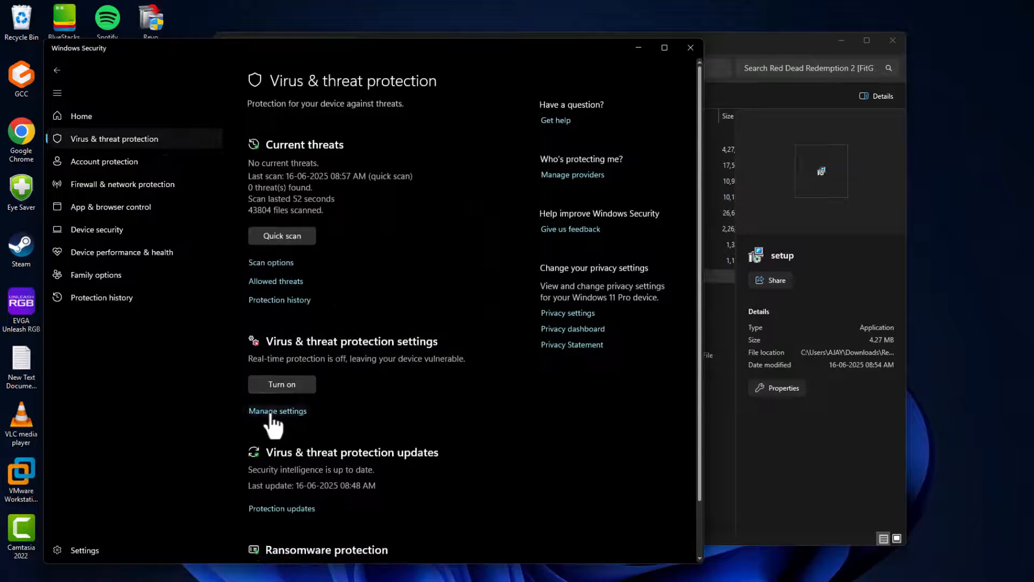
click(276, 411)
click(639, 47)
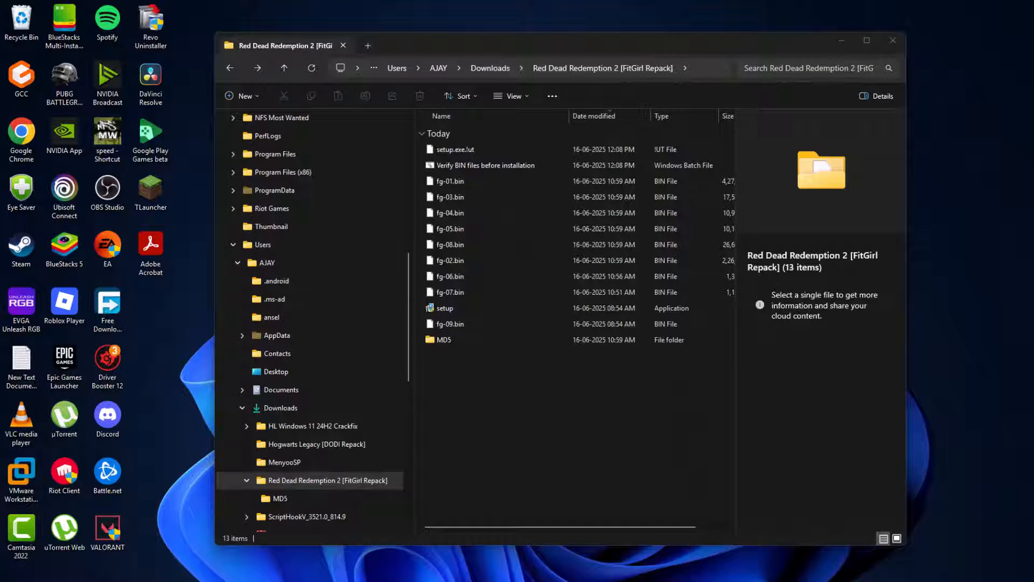
Step: Open µTorrent and copy the magnet URI of the Red Dead Redemption 2 [FitGirl Repack] torrent
key(super+s)
text(torr)
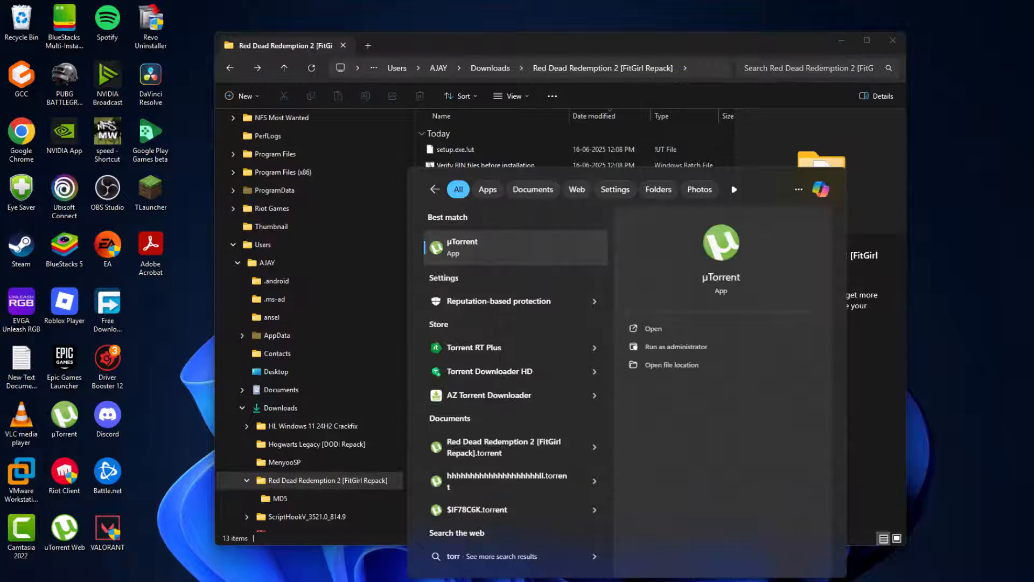
click(479, 245)
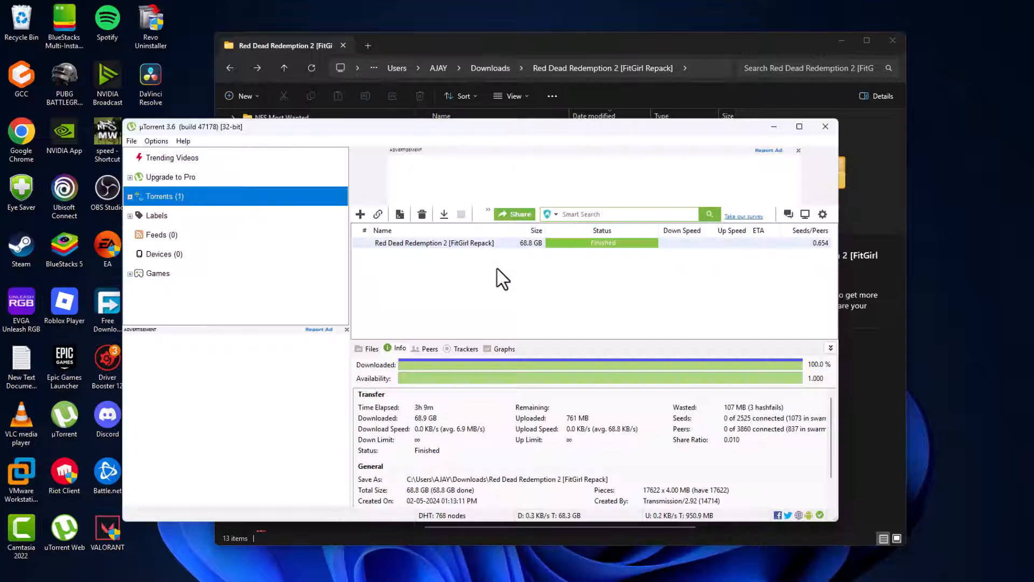
right_click(468, 245)
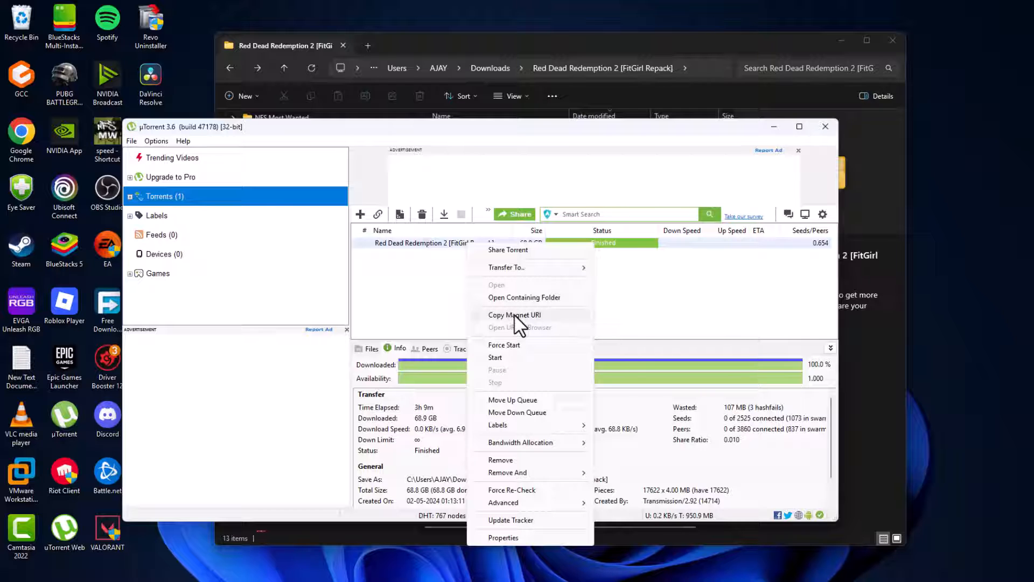
click(515, 316)
Step: Remove the Red Dead Redemption 2 [FitGirl Repack] torrent from the list and minimise µTorrent
right_click(473, 243)
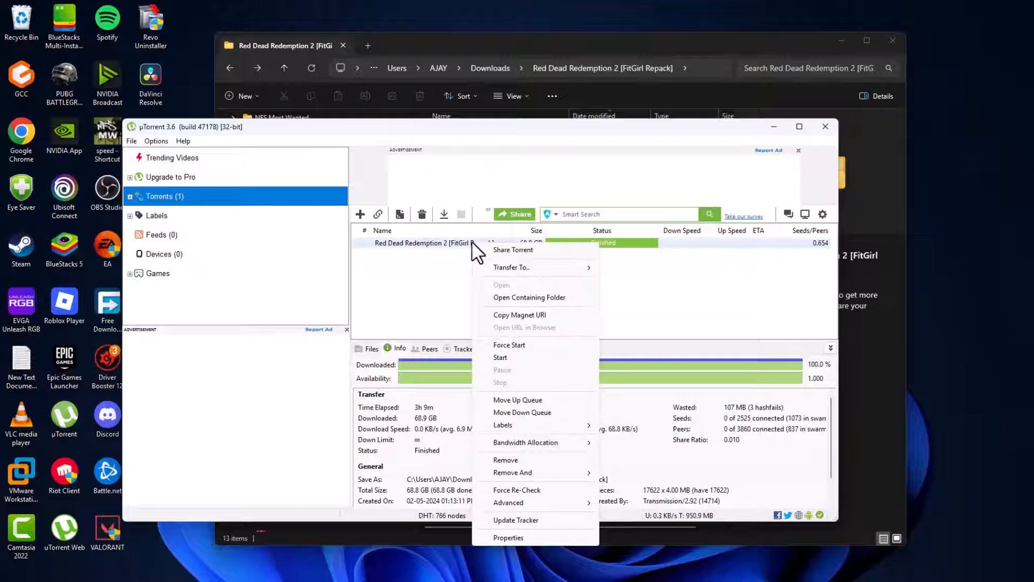
click(526, 460)
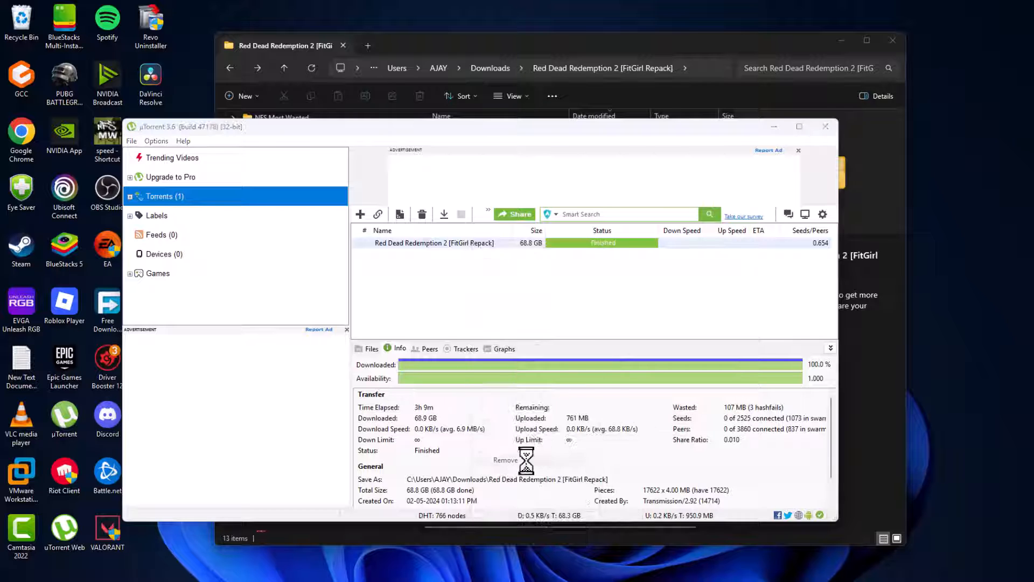
click(566, 303)
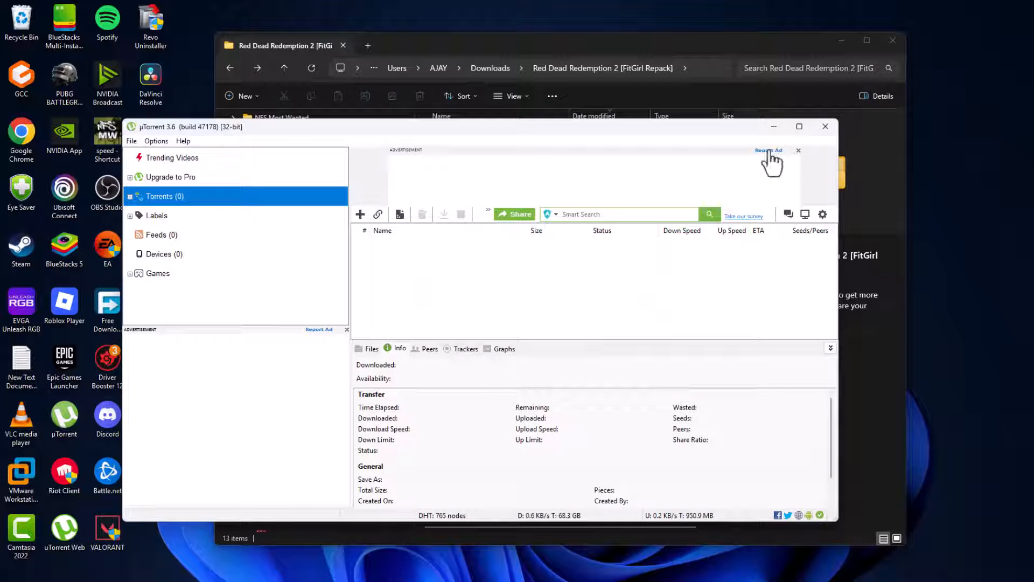
click(774, 127)
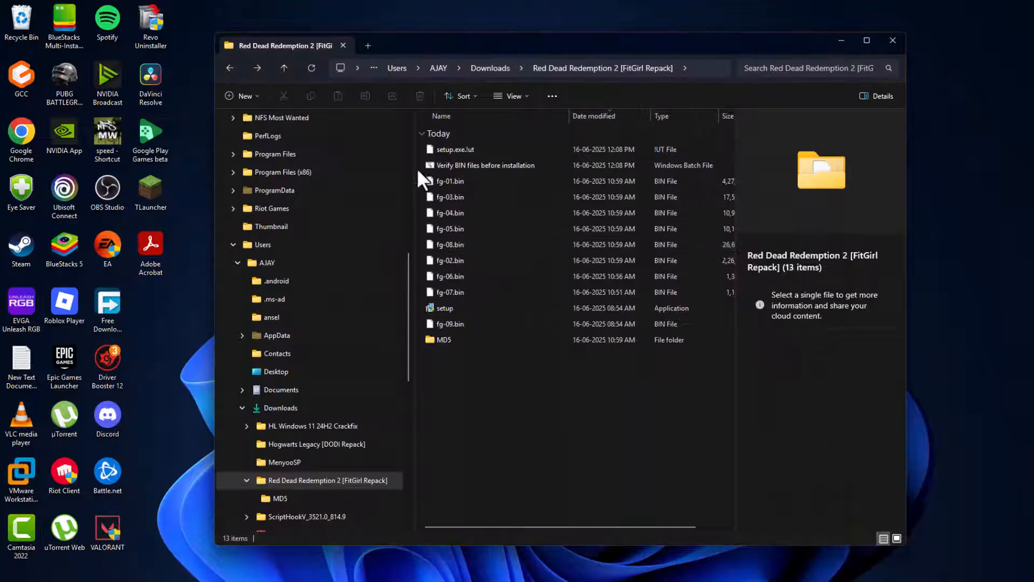
Step: Rename the Red Dead Redemption 2 [FitGirl Repack] folder in Downloads as "Red Dead Redemption 2 [FitGirl Repack] 1"
click(229, 68)
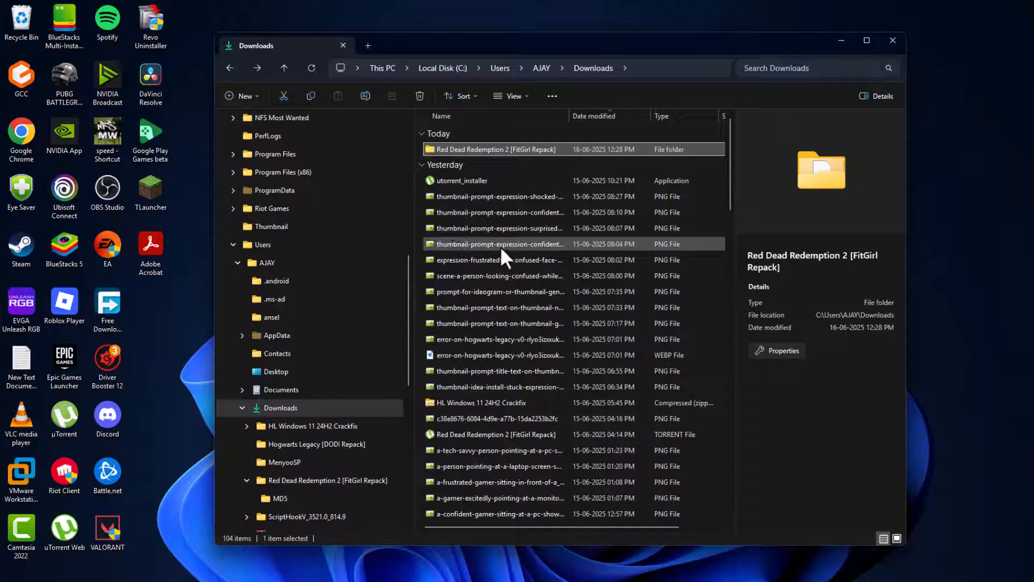
right_click(473, 148)
click(557, 169)
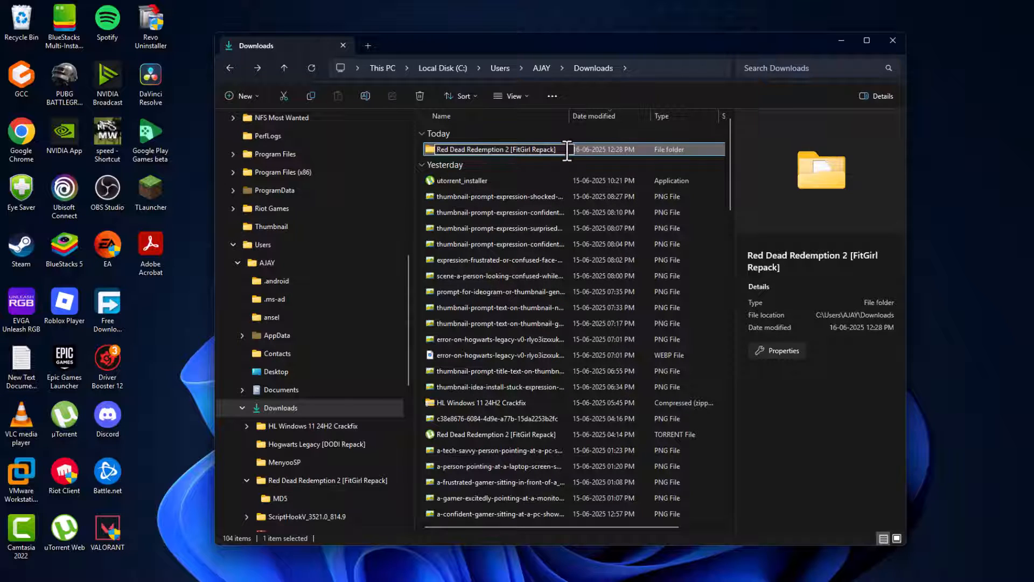
text(1)
key(Return)
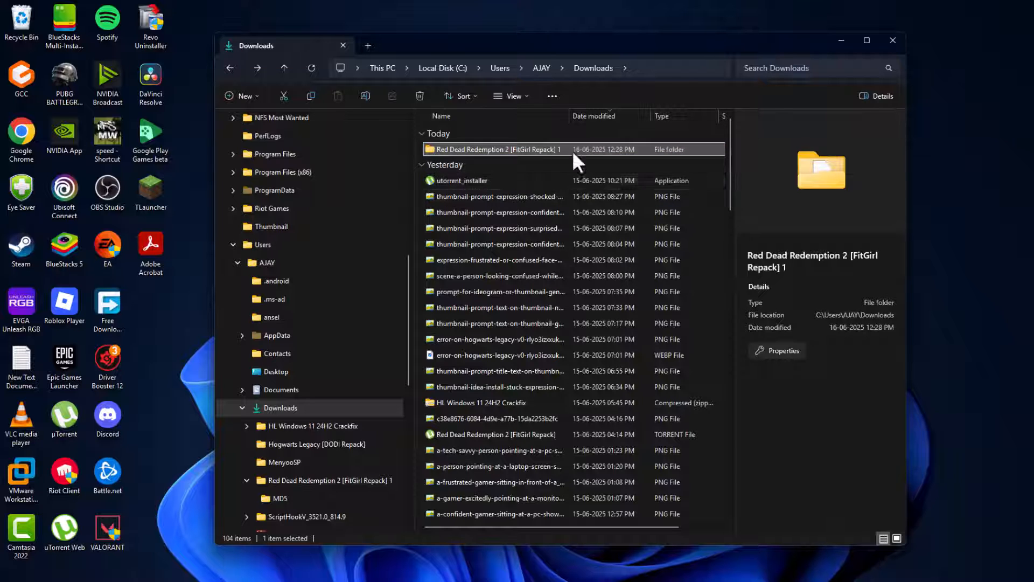
Step: Switch to µTorrent and add a torrent from URL using the copied magnet link
click(684, 559)
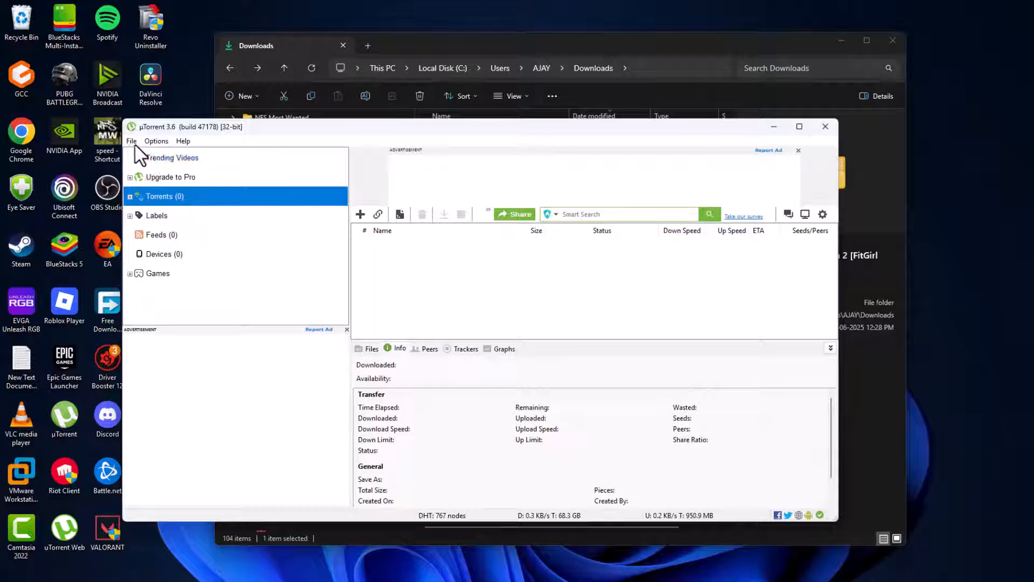
click(132, 140)
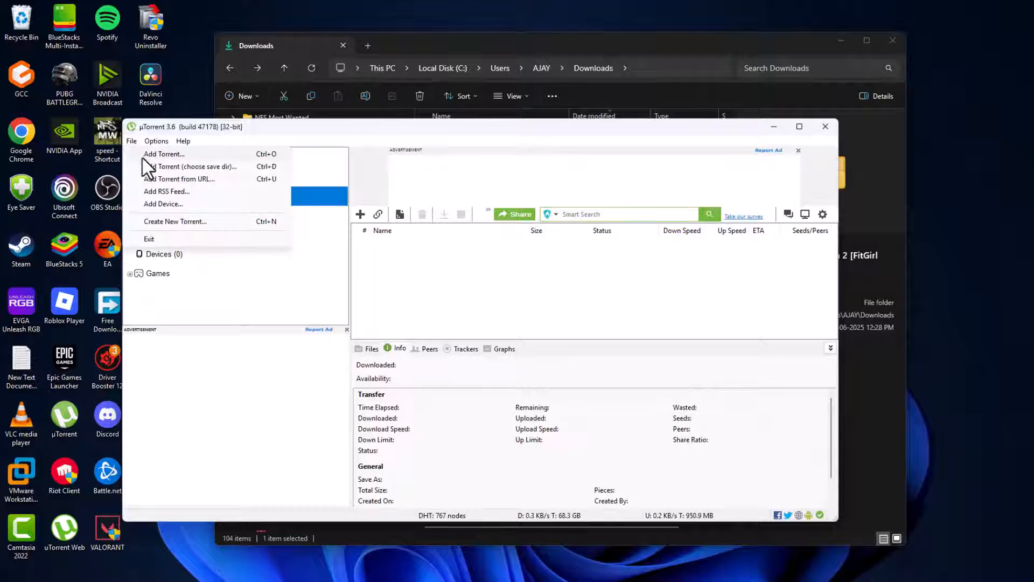
click(205, 179)
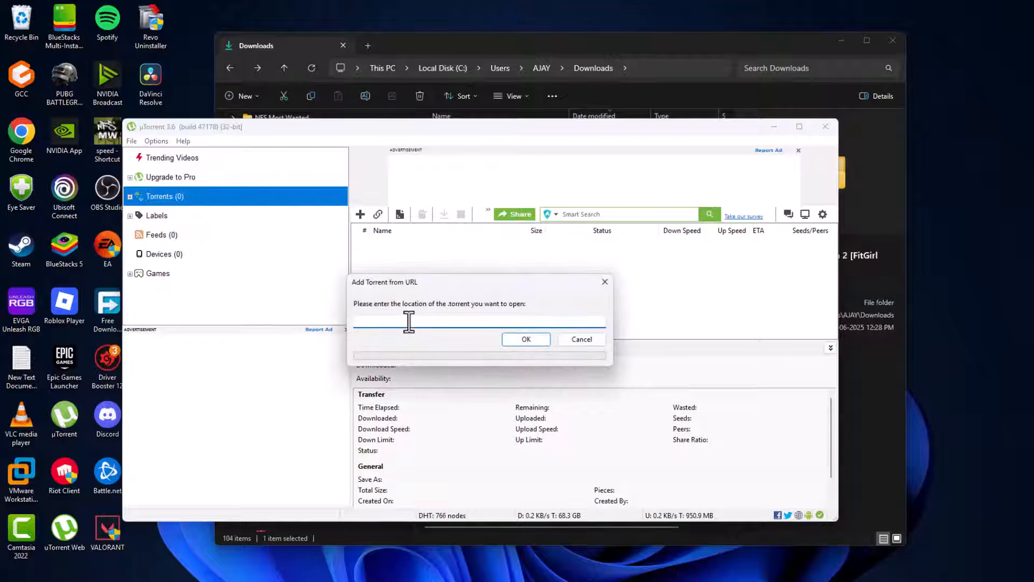
right_click(409, 322)
click(427, 368)
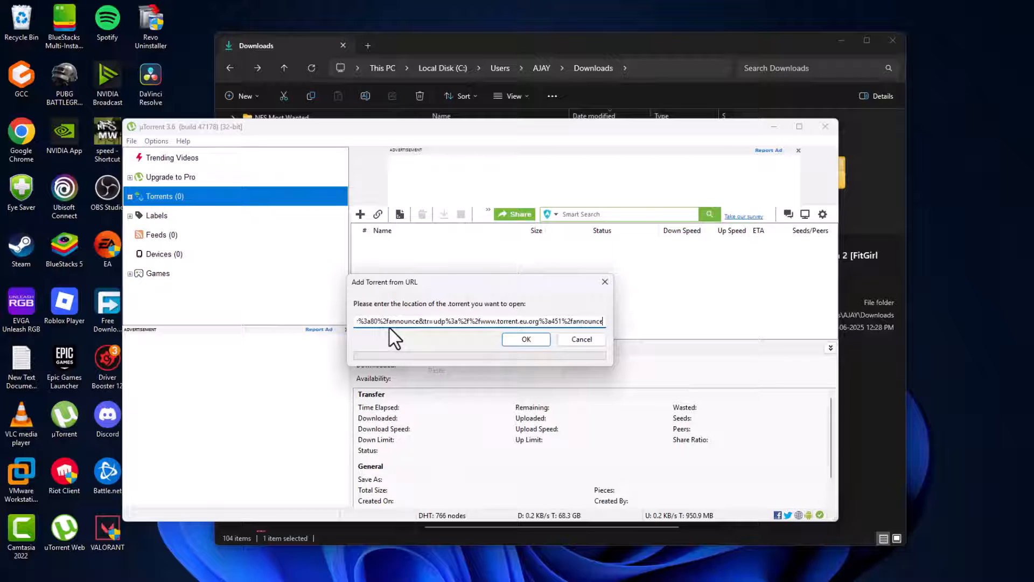
click(518, 340)
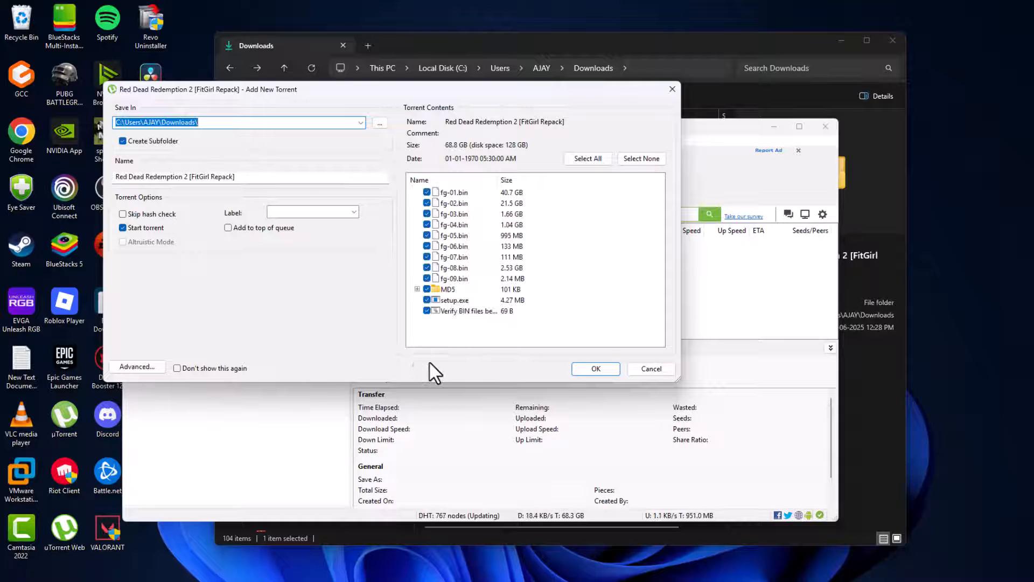
Step: Exclude every file except setup.exe from the Red Dead Redemption 2 [FitGirl Repack] torrent and start its download
click(426, 311)
click(428, 289)
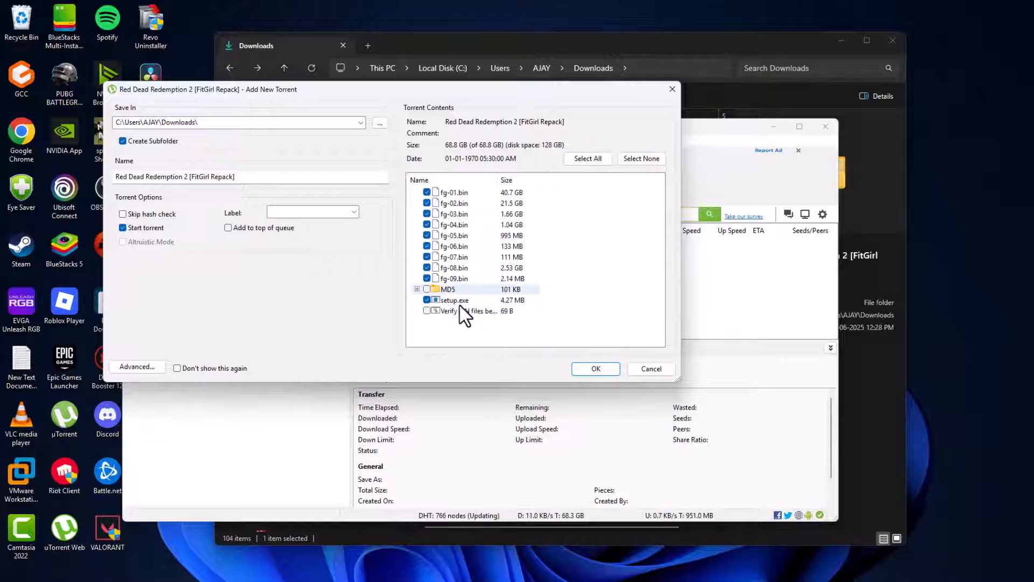
click(427, 278)
click(427, 268)
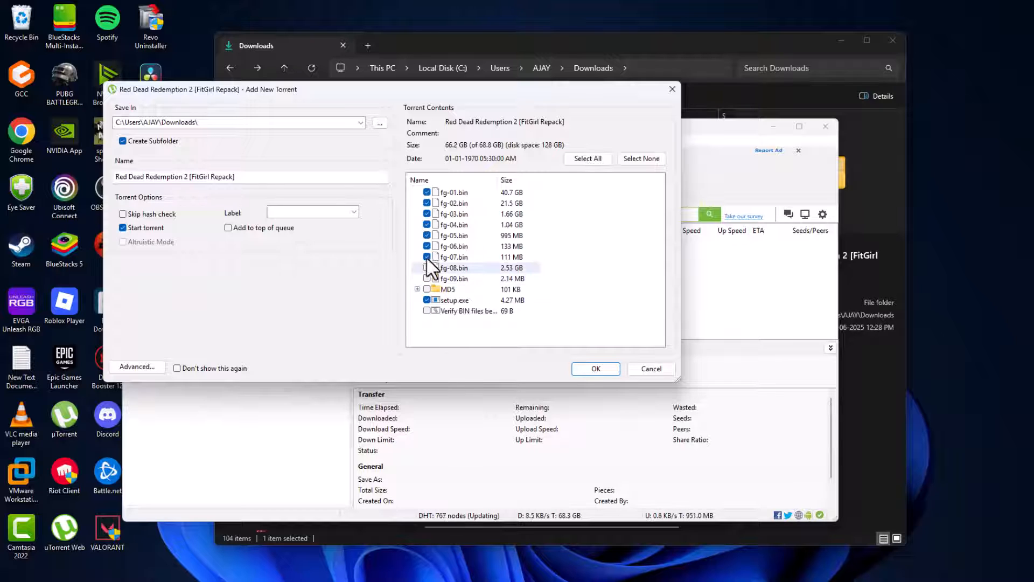
click(427, 257)
click(427, 247)
click(427, 235)
click(427, 225)
click(426, 214)
click(426, 192)
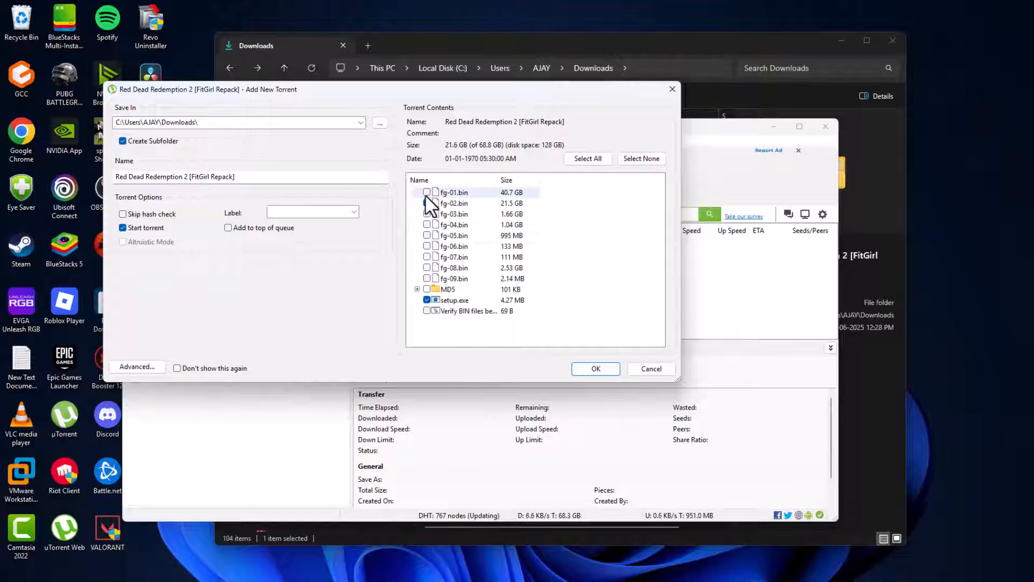
click(427, 203)
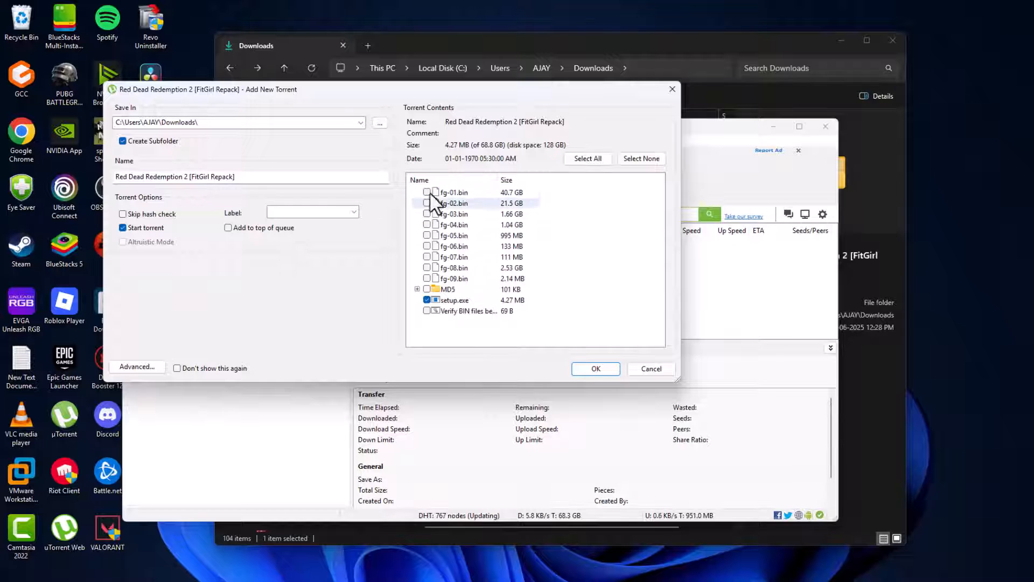
click(591, 369)
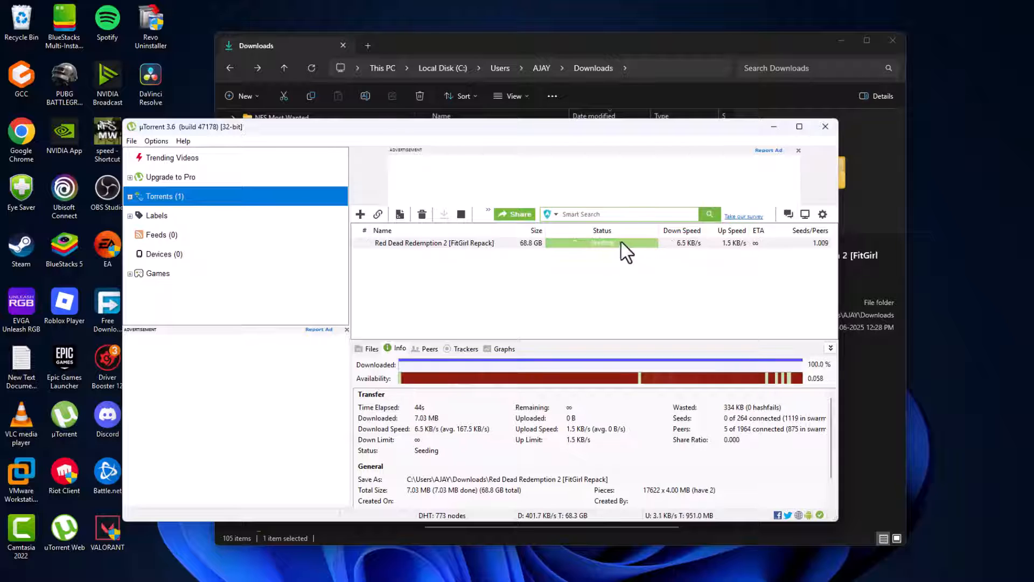
Step: Minimise µTorrent and copy the setup application from the new Red Dead Redemption 2 [FitGirl Repack] folder in Downloads
click(773, 129)
click(483, 150)
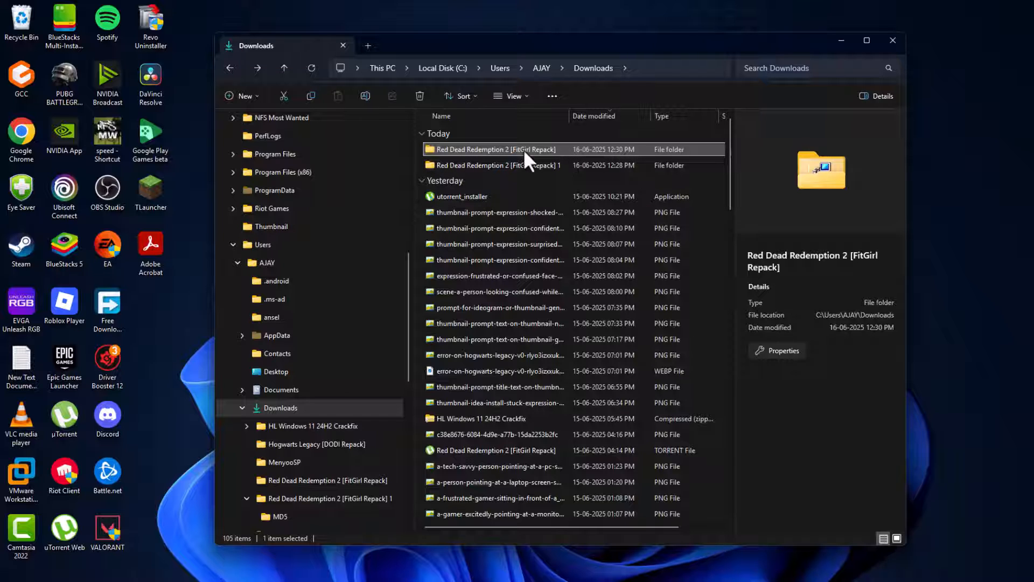
double_click(504, 147)
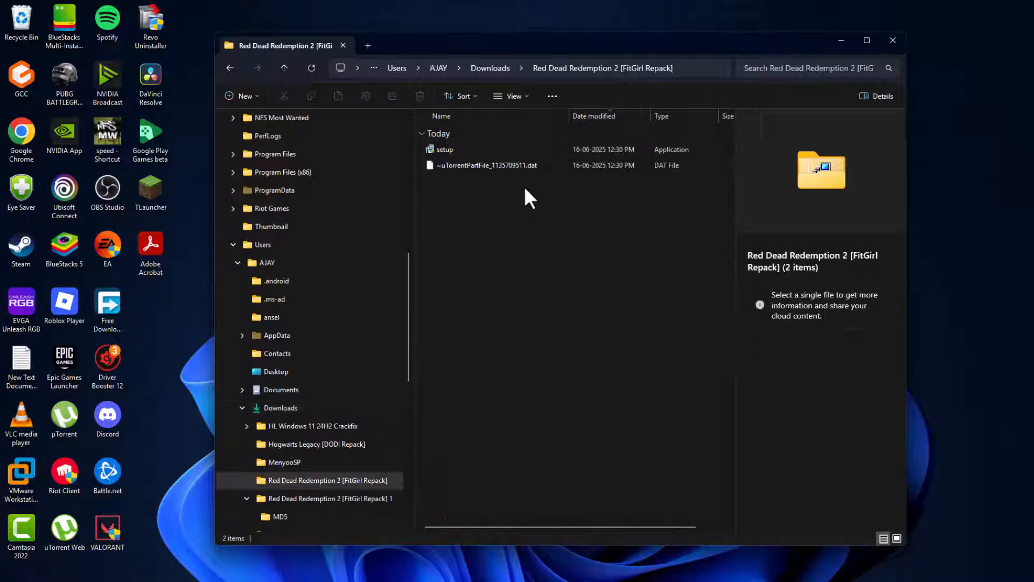
click(454, 147)
right_click(450, 147)
click(501, 165)
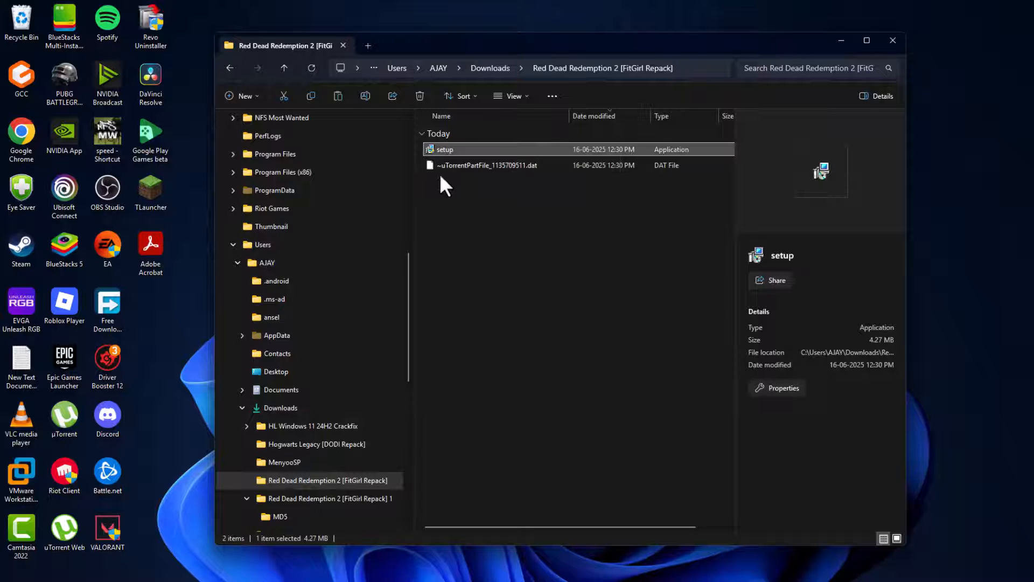
Step: Paste the copied setup file into the "Red Dead Redemption 2 [FitGirl Repack] 1" folder, replacing the existing file
click(230, 68)
click(471, 165)
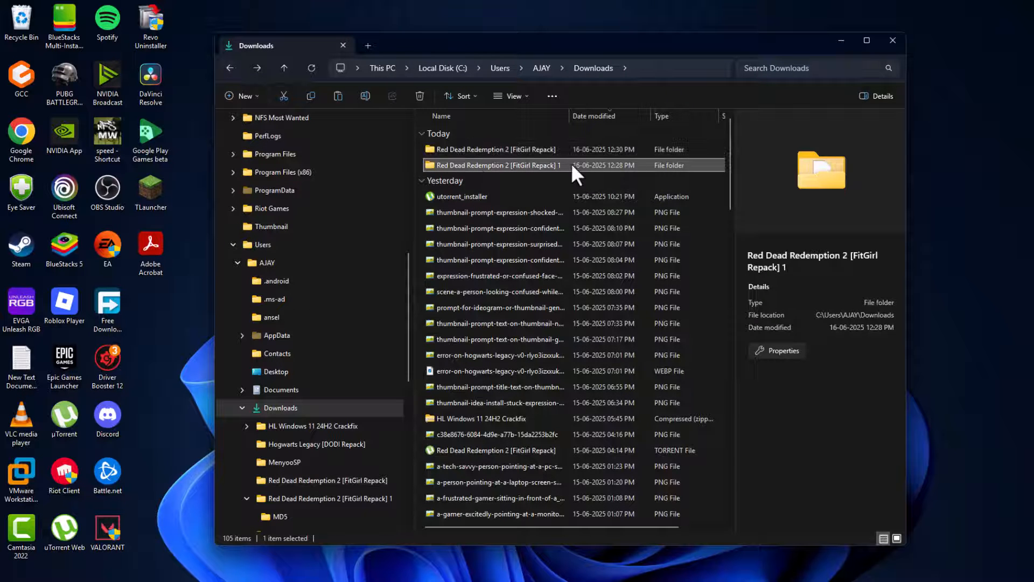
double_click(537, 165)
right_click(526, 380)
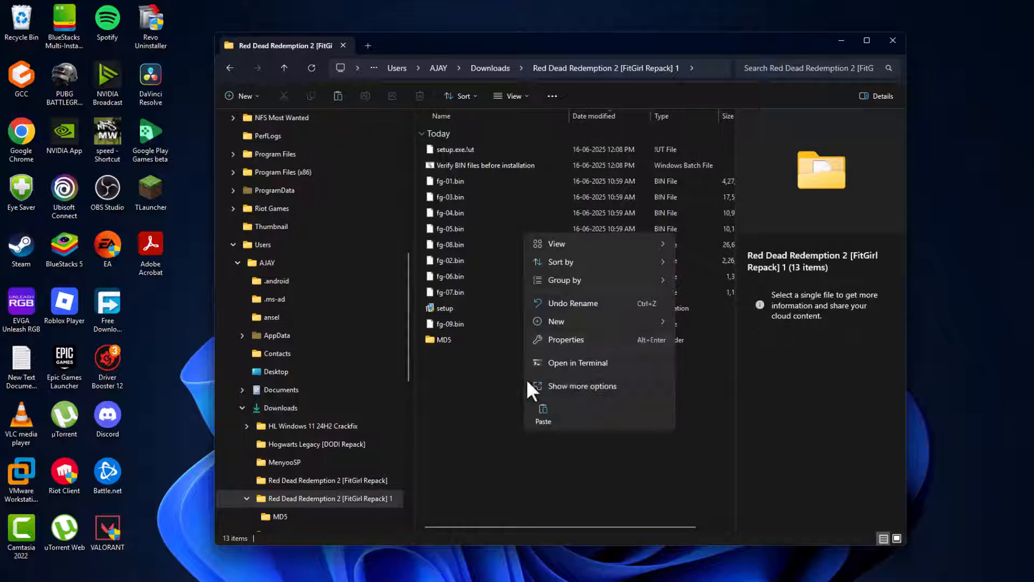
click(545, 418)
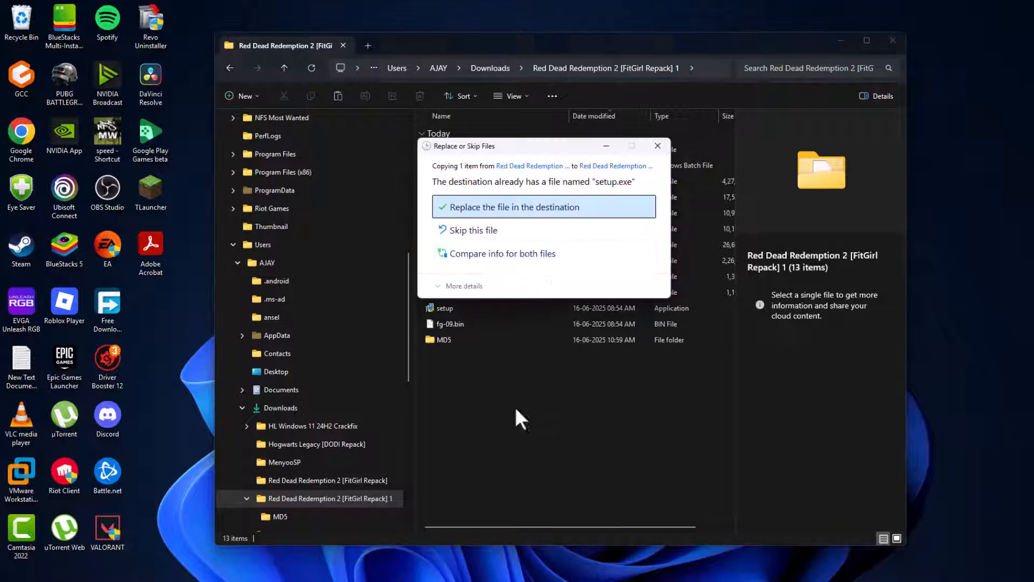
click(563, 216)
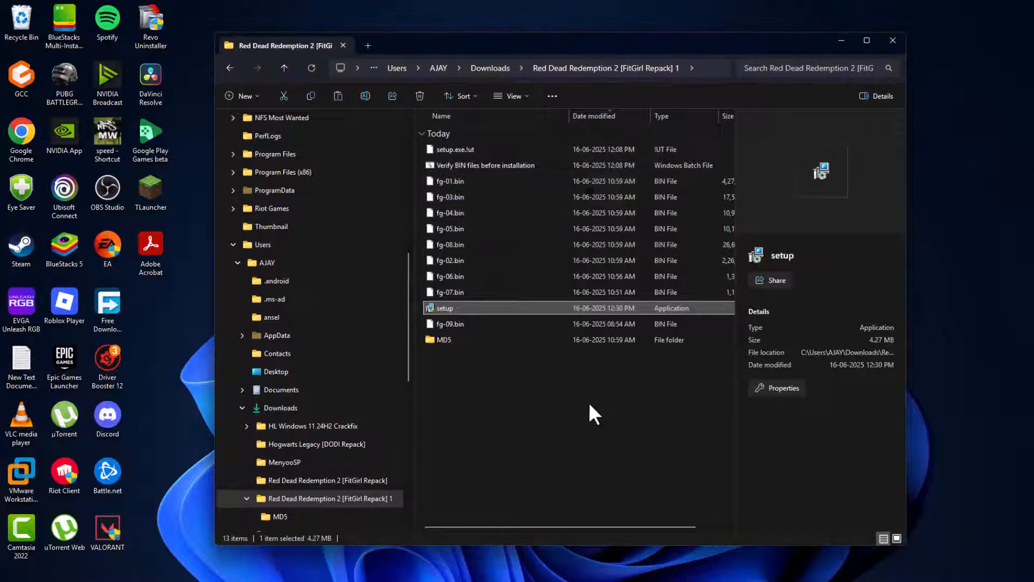
Step: Run the replaced setup application with English as the setup language and toggle the installer's sound
double_click(448, 309)
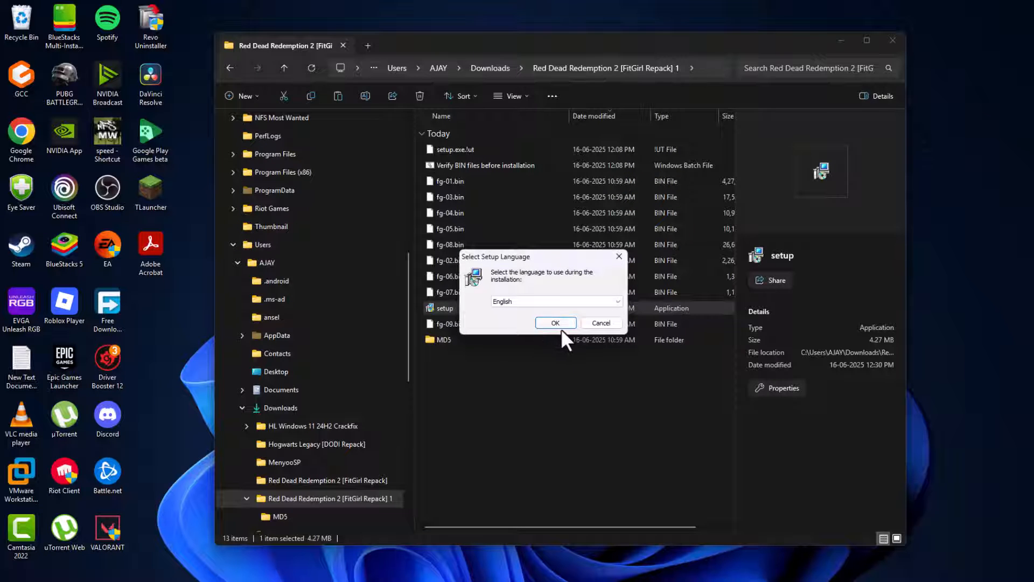
click(555, 323)
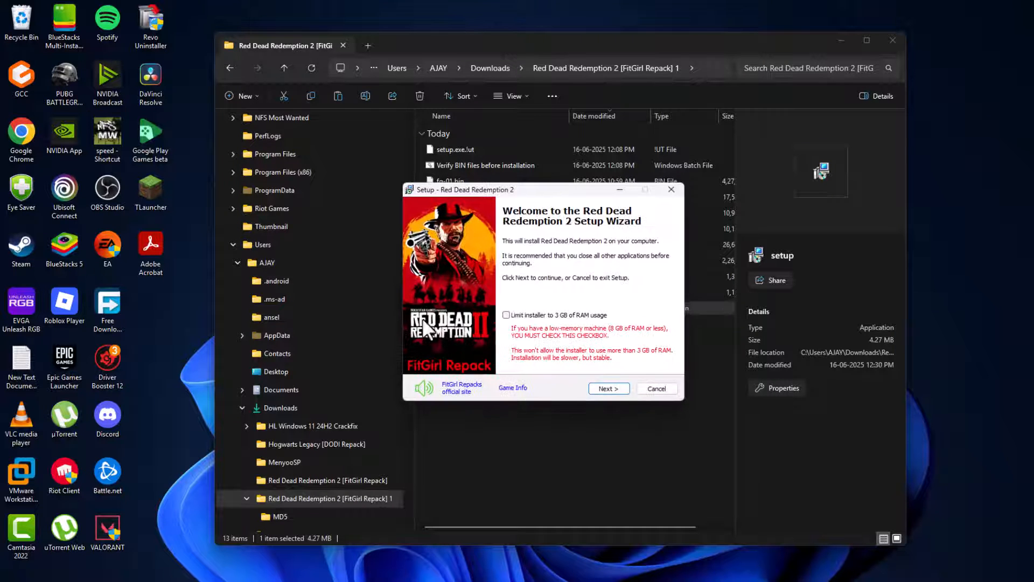
click(431, 387)
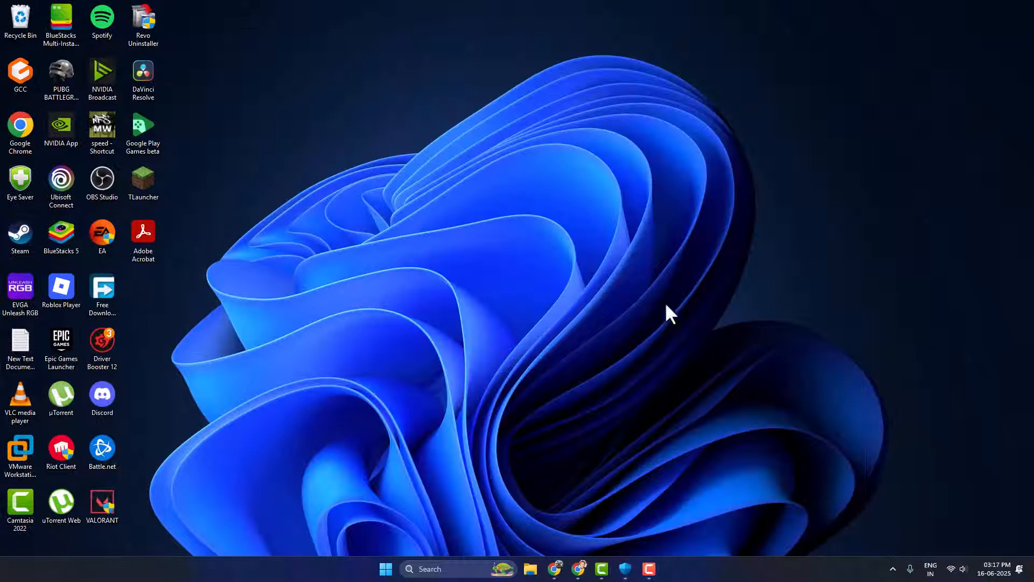
Step: Add the Red Dead Redemption 2 folder on Local Disk (C:) as an exclusion in Windows Security
click(626, 568)
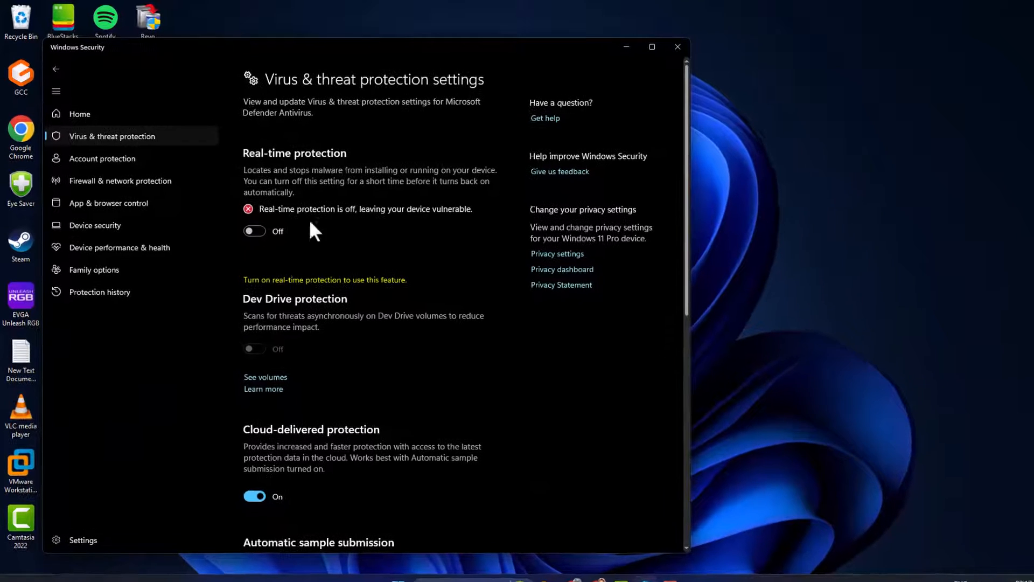
drag(699, 266, 691, 530)
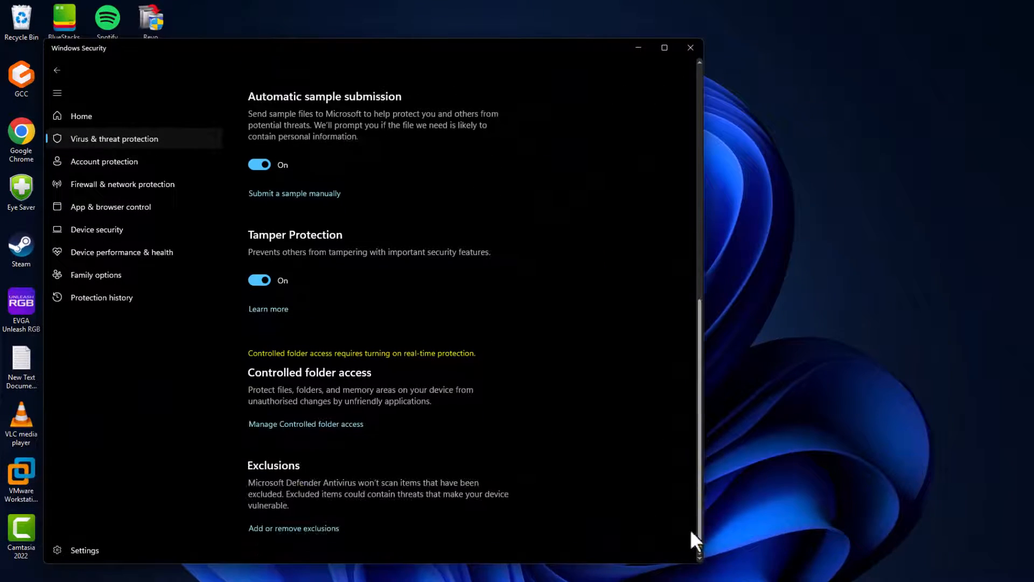
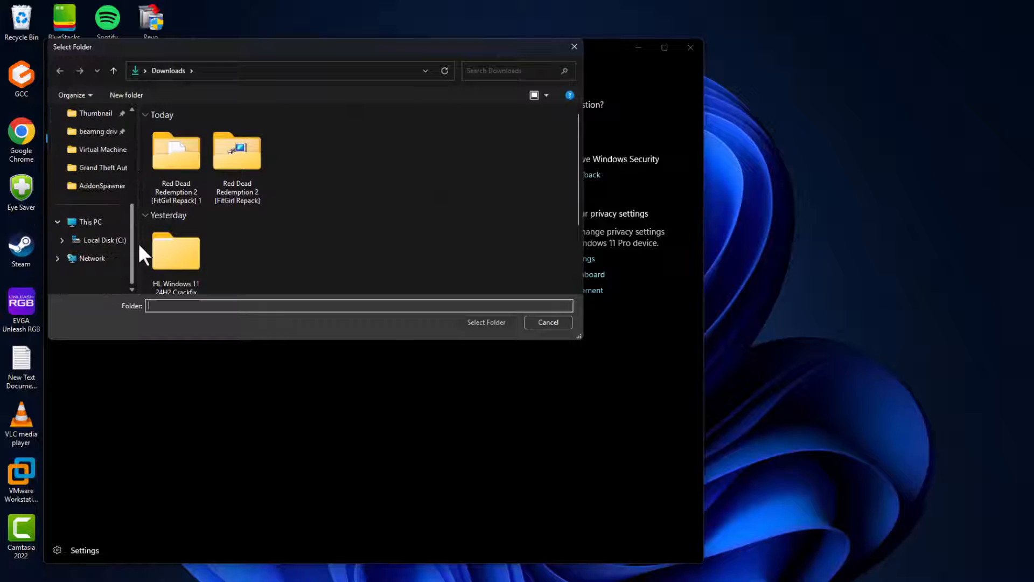
click(104, 220)
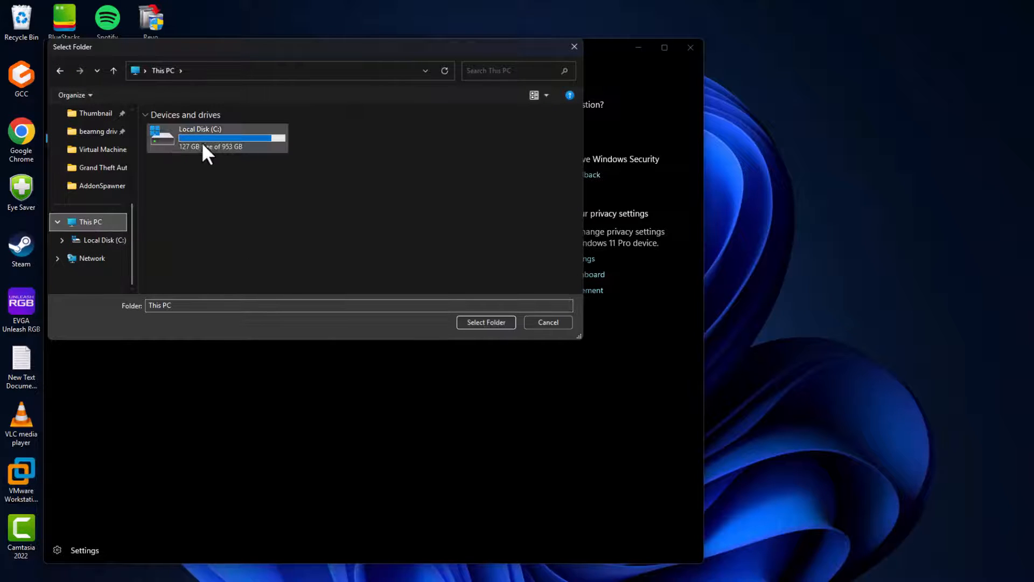
double_click(219, 142)
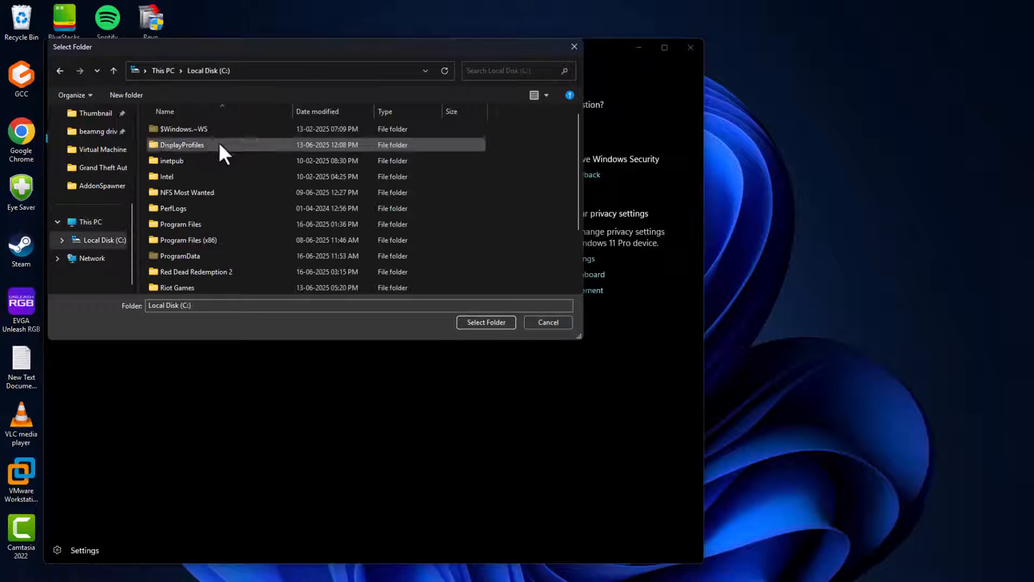
click(200, 192)
click(213, 271)
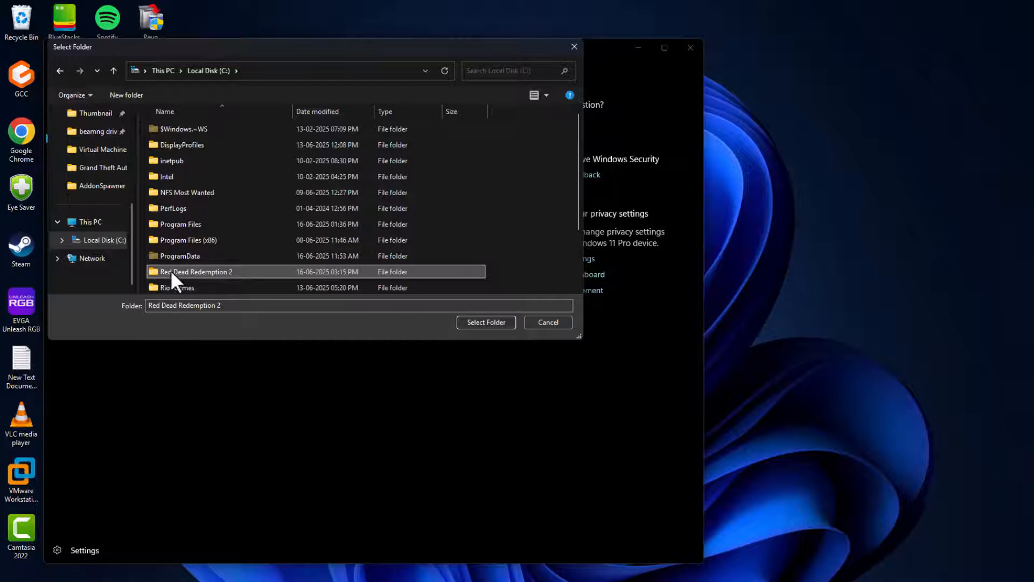
click(478, 321)
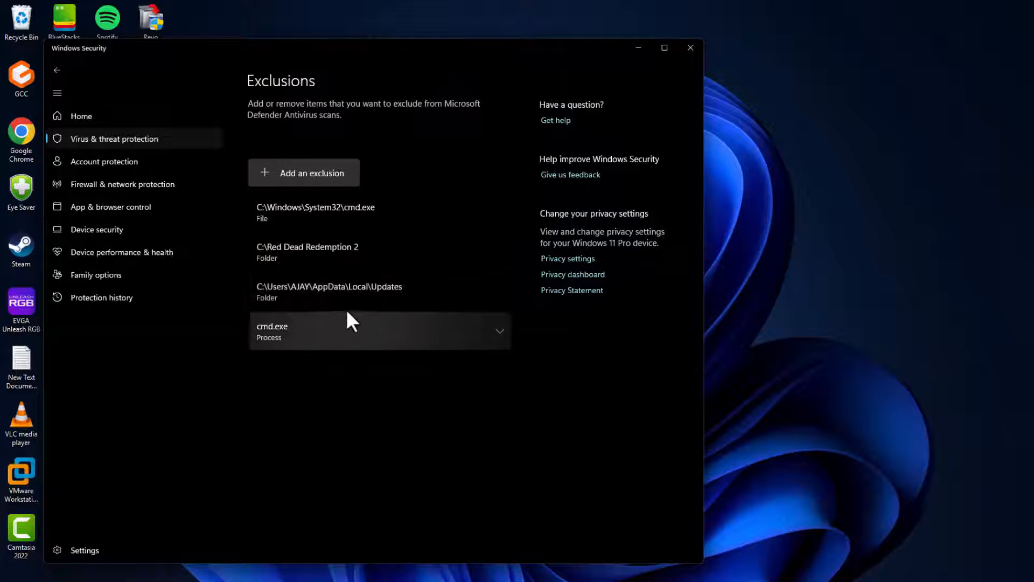
Step: Expand the C:\Red Dead Redemption 2 exclusion entry and look over the virus and threat protection settings
click(336, 256)
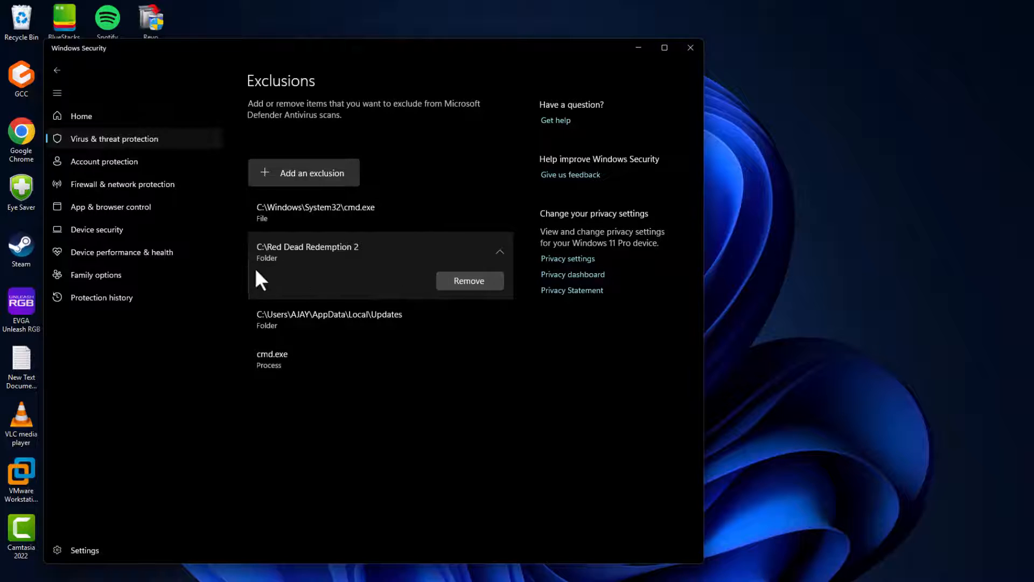
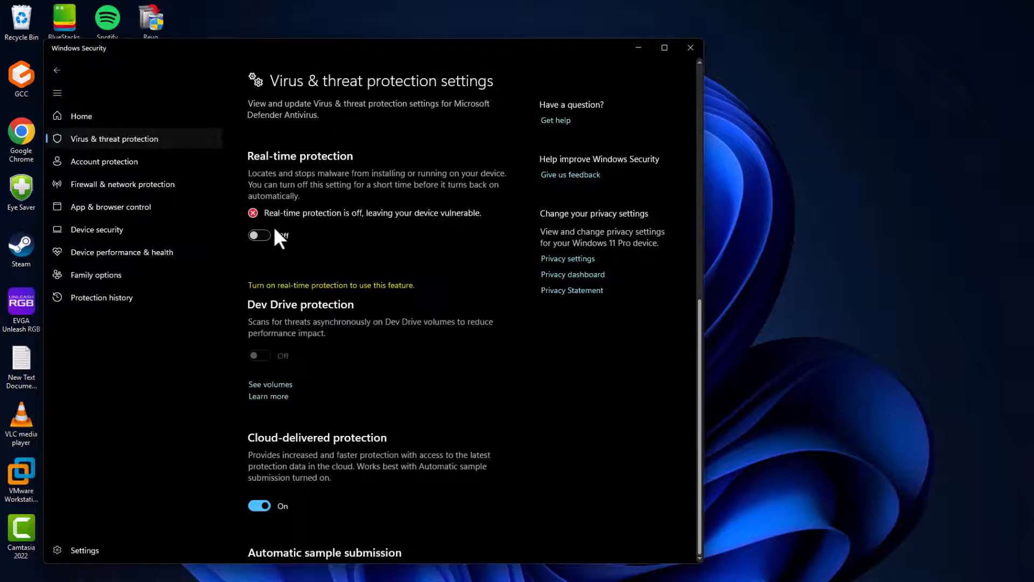
scroll(312, 318, down, 8)
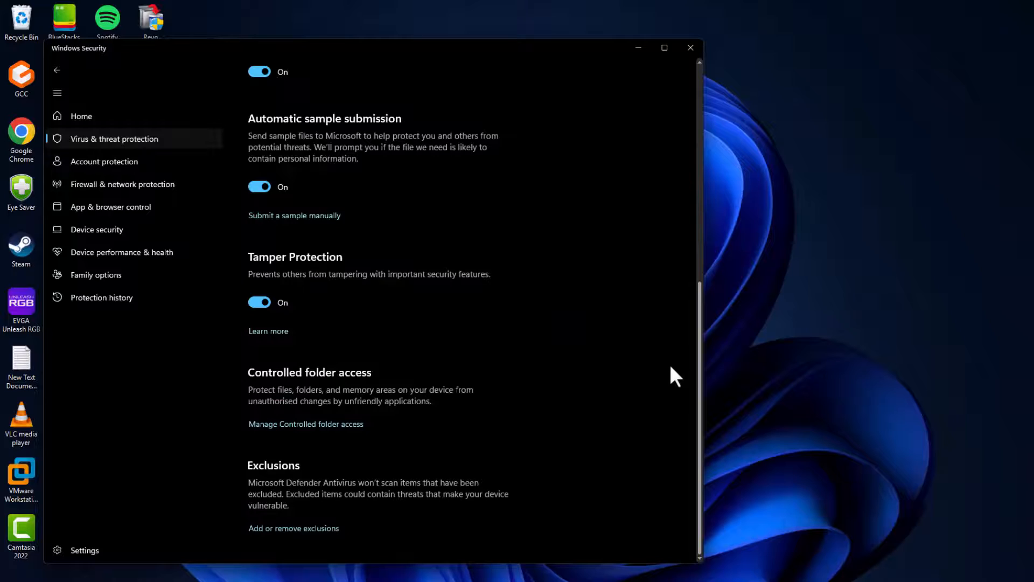
drag(698, 367, 702, 64)
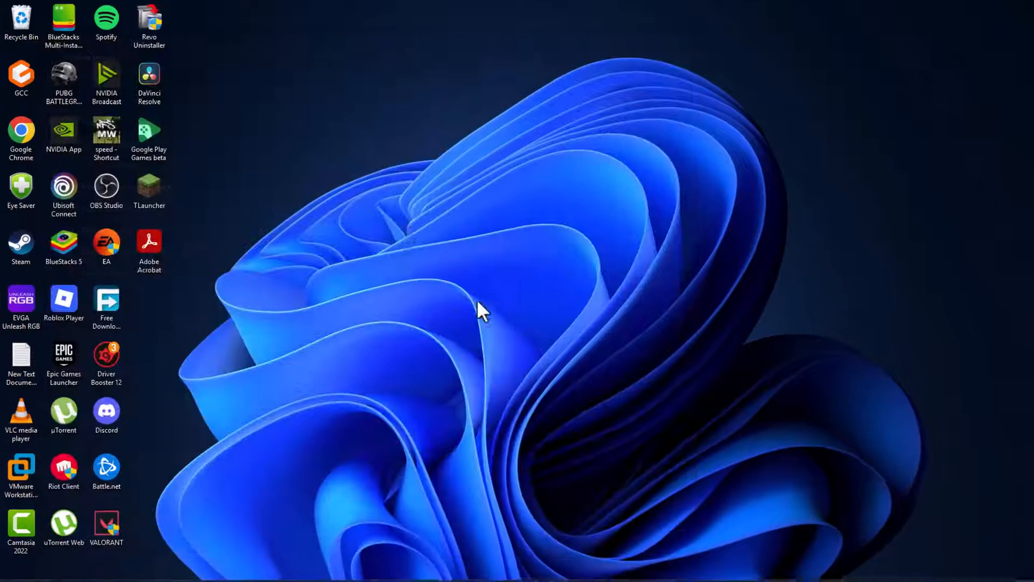